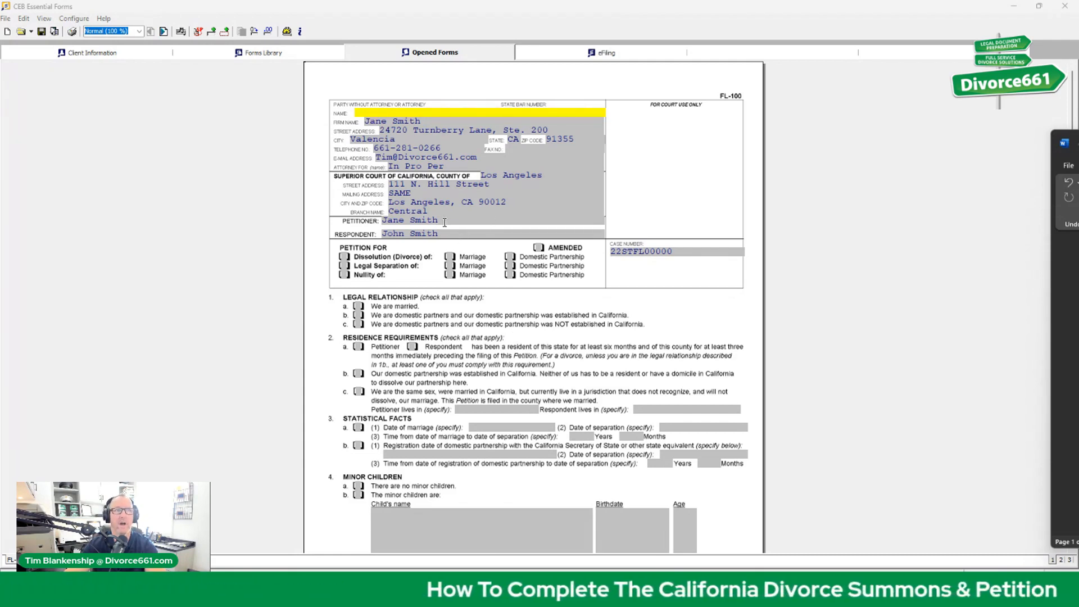
# Review the petitioner and respondent name fields in the caption of the FL-100 petition
pyautogui.moveTo(443, 219); pyautogui.dragTo(380, 220)
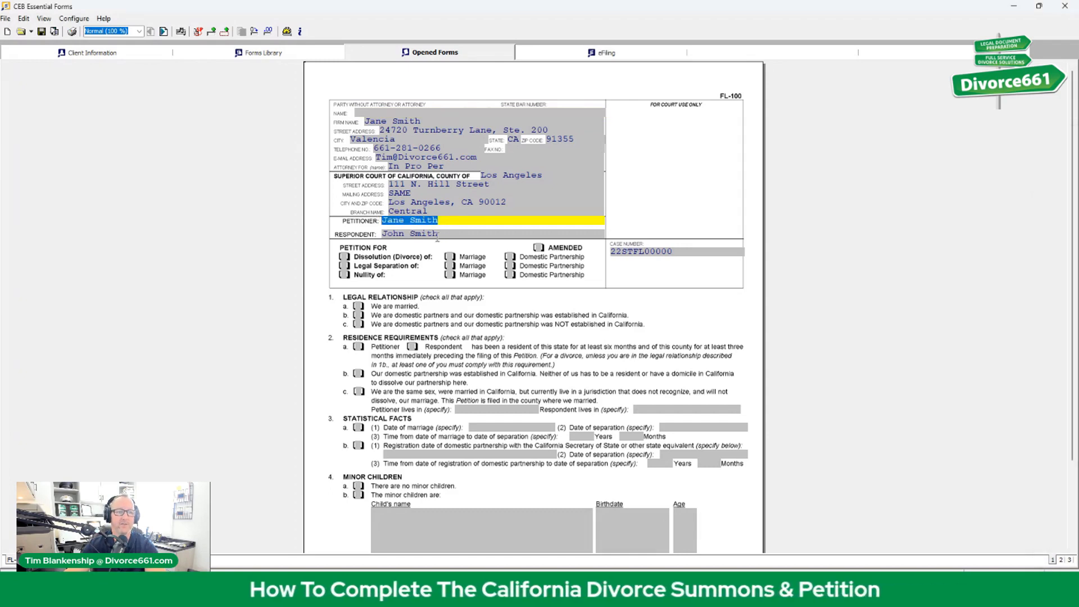
pyautogui.moveTo(457, 235); pyautogui.dragTo(374, 241)
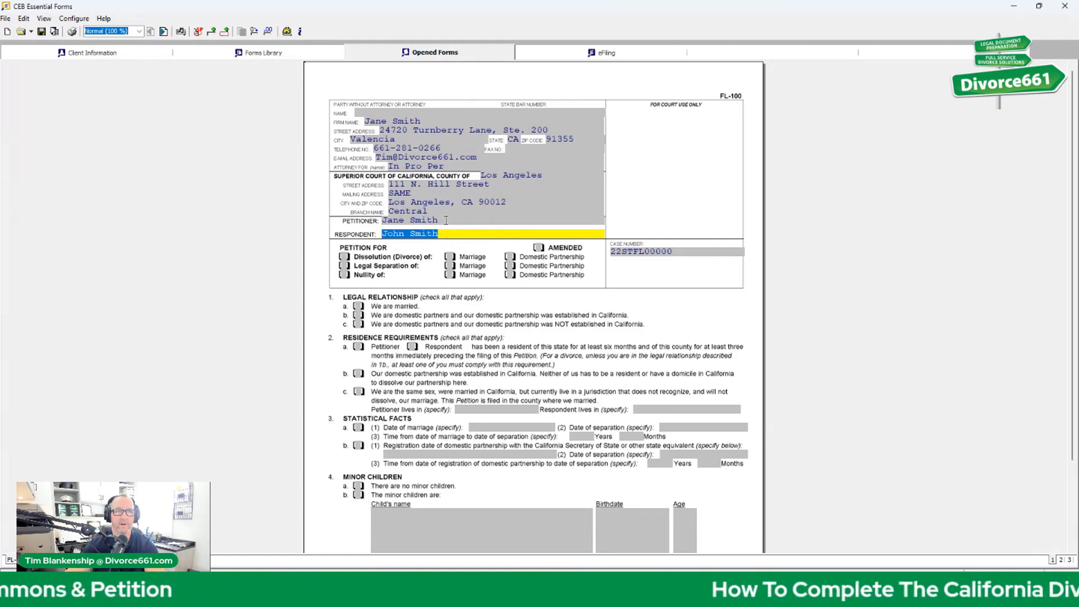
pyautogui.moveTo(445, 220); pyautogui.dragTo(384, 222)
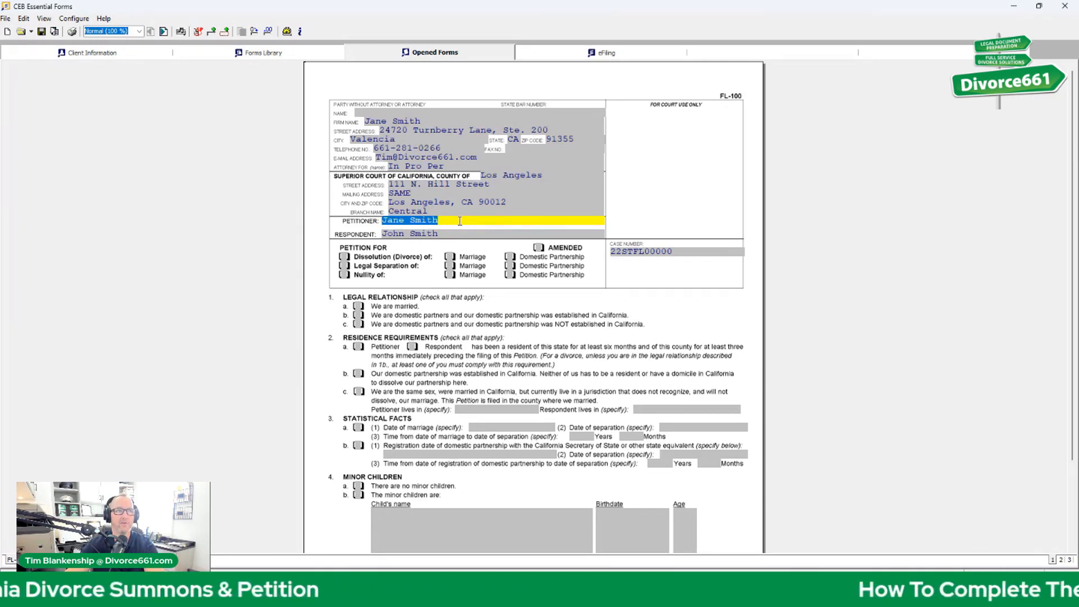
pyautogui.scroll(-3, 741, 426)
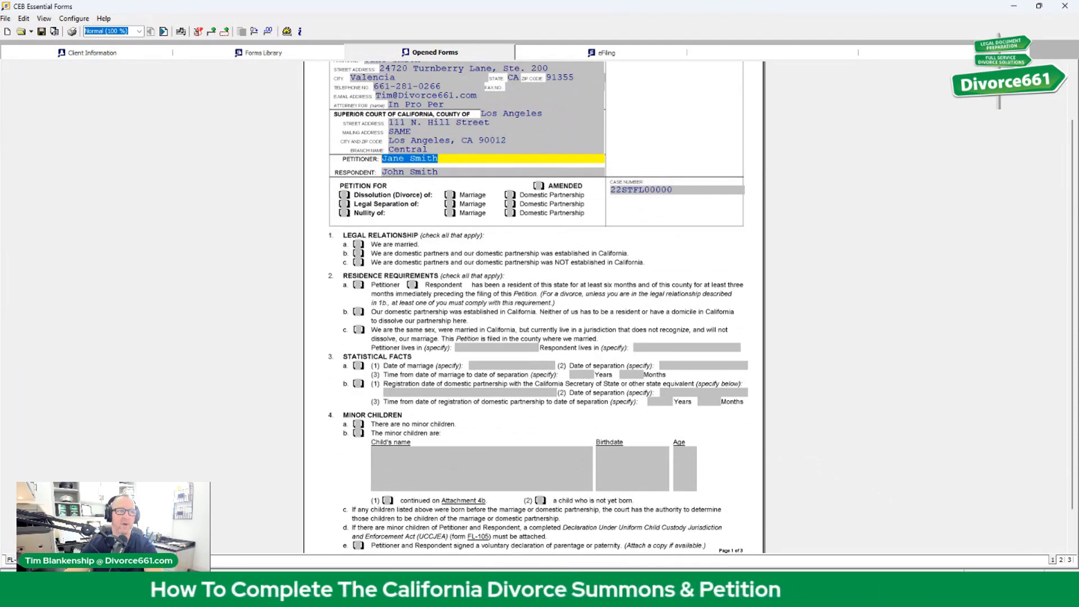
# Try adding a middle initial to the petitioner's name on the FL-110 summons, and remove it again
pyautogui.click(40, 560)
pyautogui.scroll(3, 359, 382)
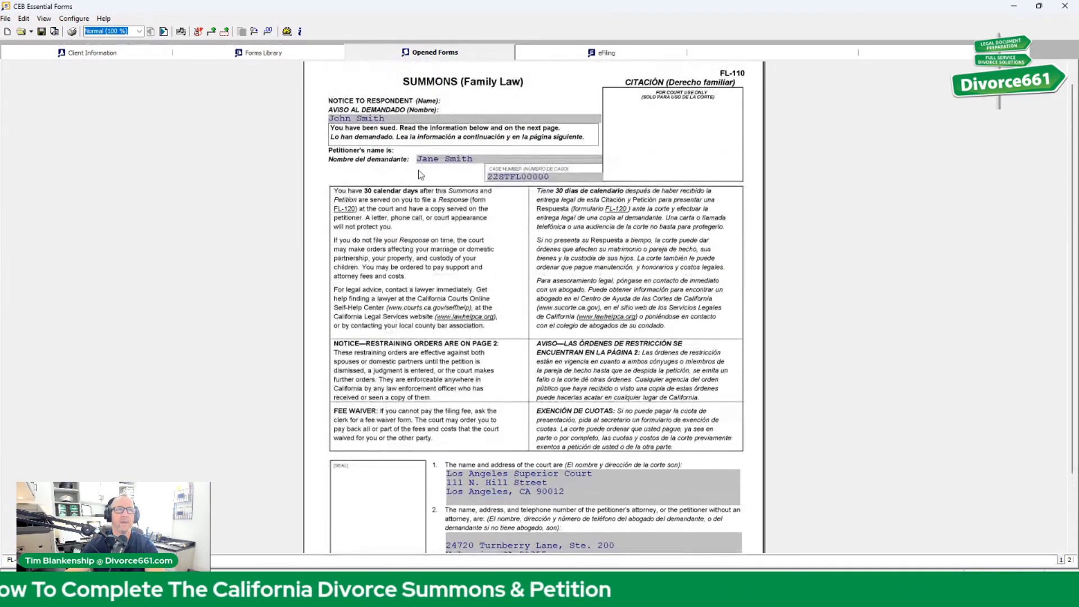
pyautogui.click(446, 159)
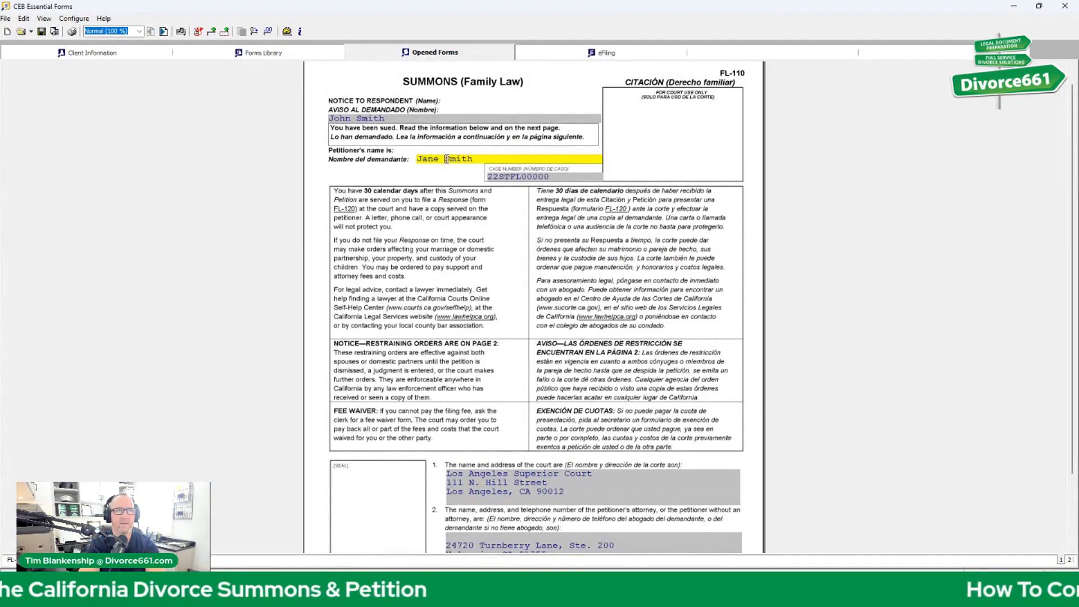
pyautogui.write('R')
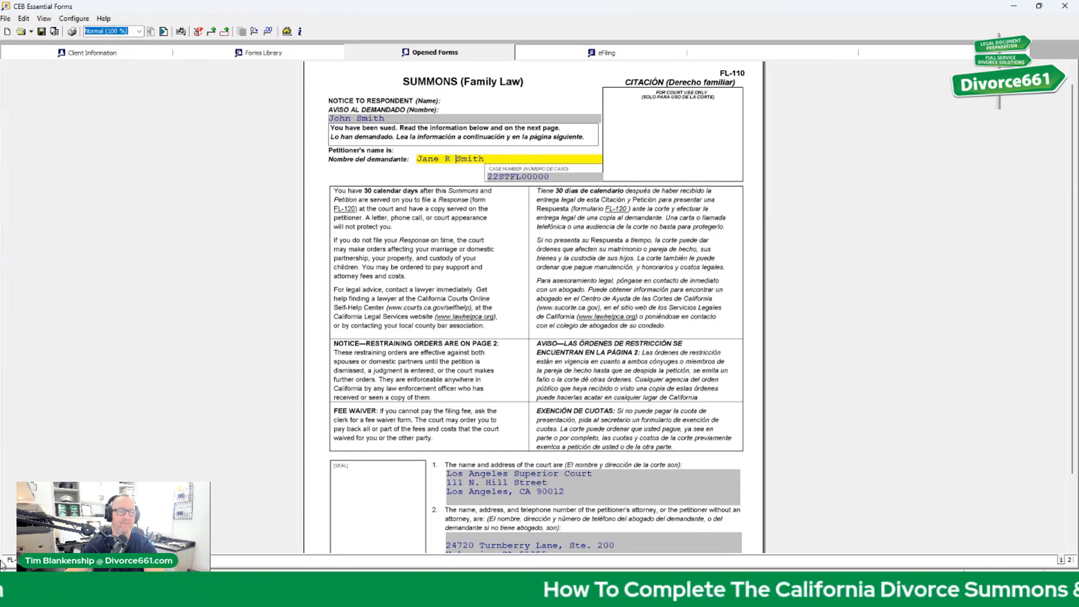
pyautogui.press('BackSpace')
pyautogui.press('BackSpace')
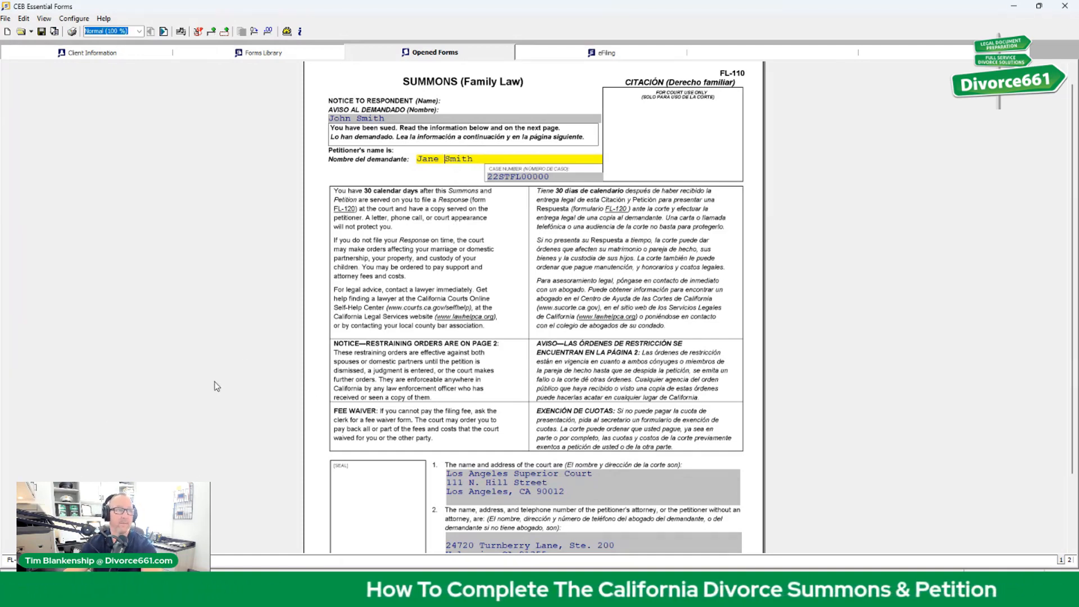
# Mark the FL-100 petition as a Dissolution (Divorce) of Marriage
pyautogui.click(39, 560)
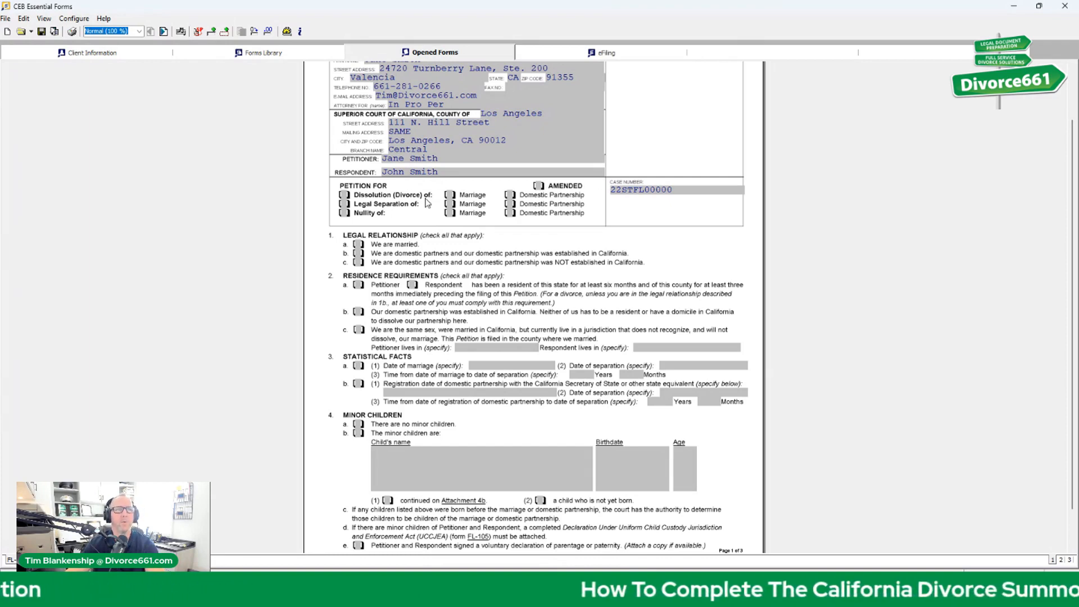
pyautogui.click(345, 195)
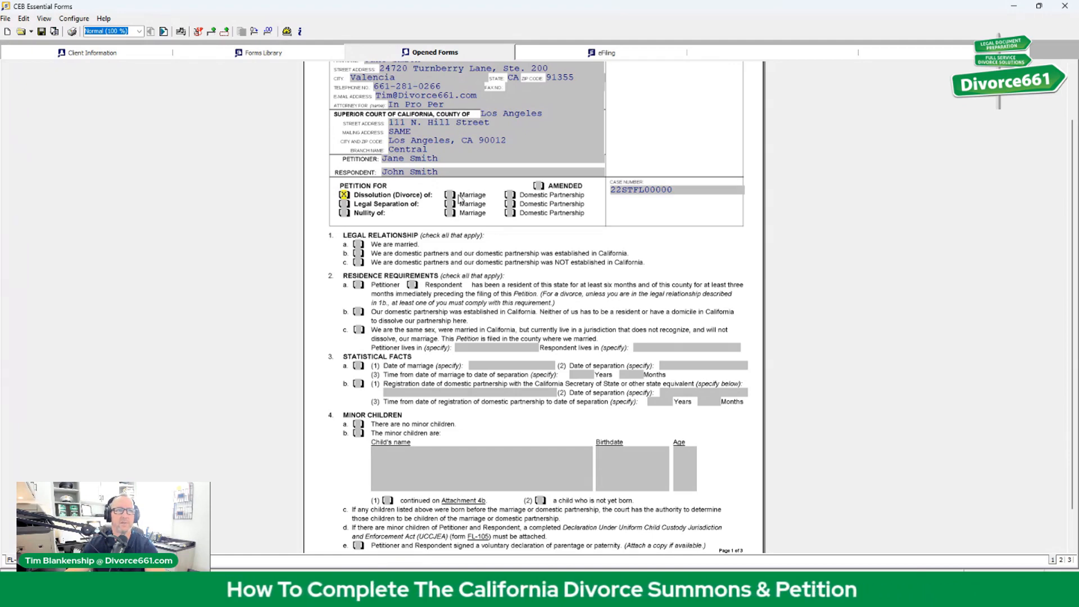
pyautogui.click(449, 196)
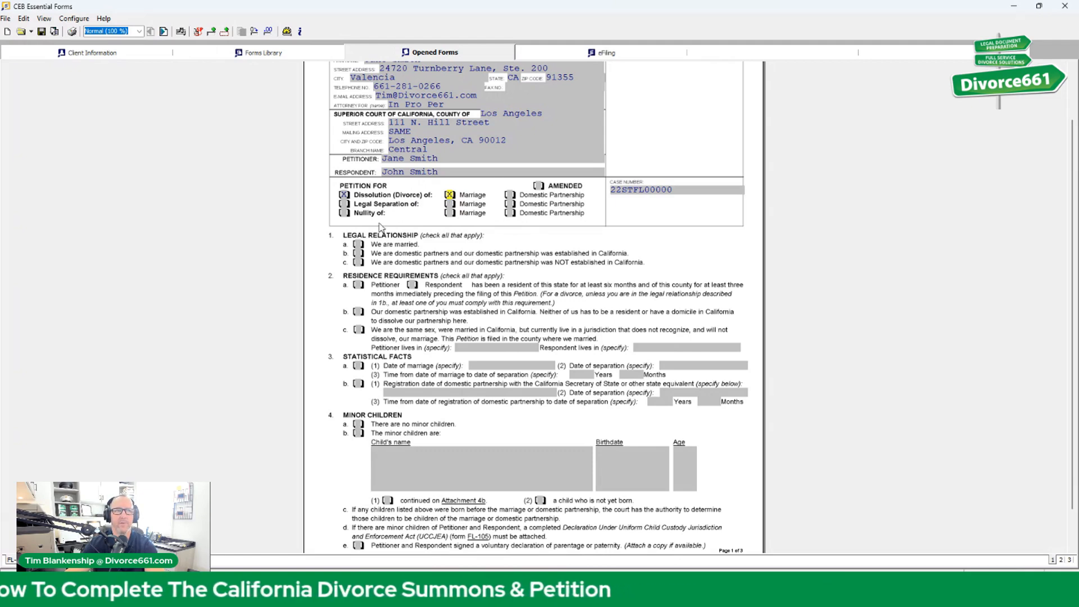
# Try the Legal Separation of Marriage and Dissolution of Domestic Partnership choices in the petition type, and clear them again
pyautogui.click(344, 204)
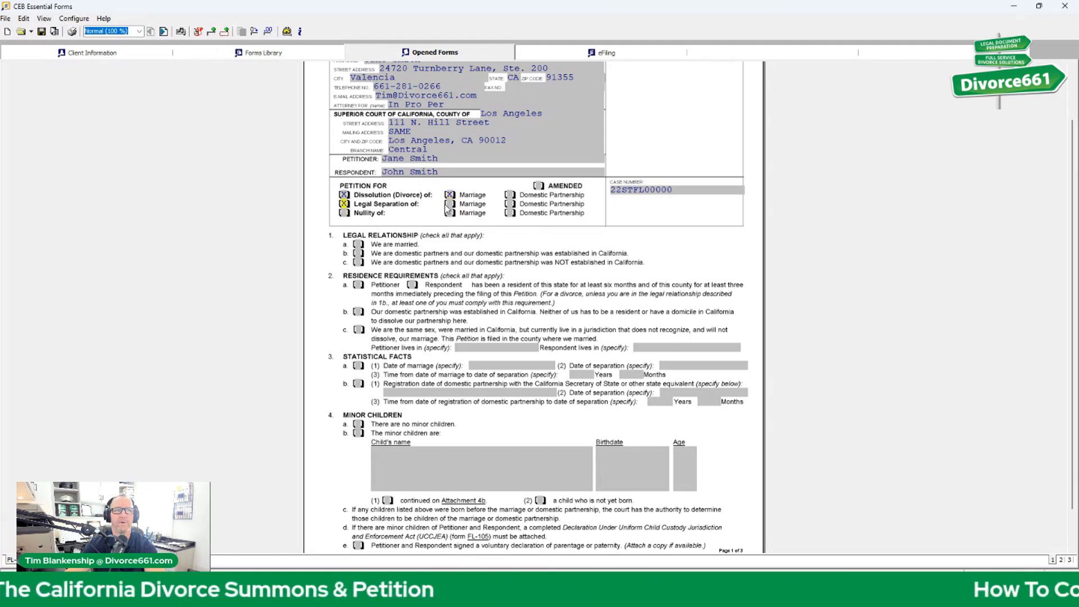
pyautogui.click(450, 204)
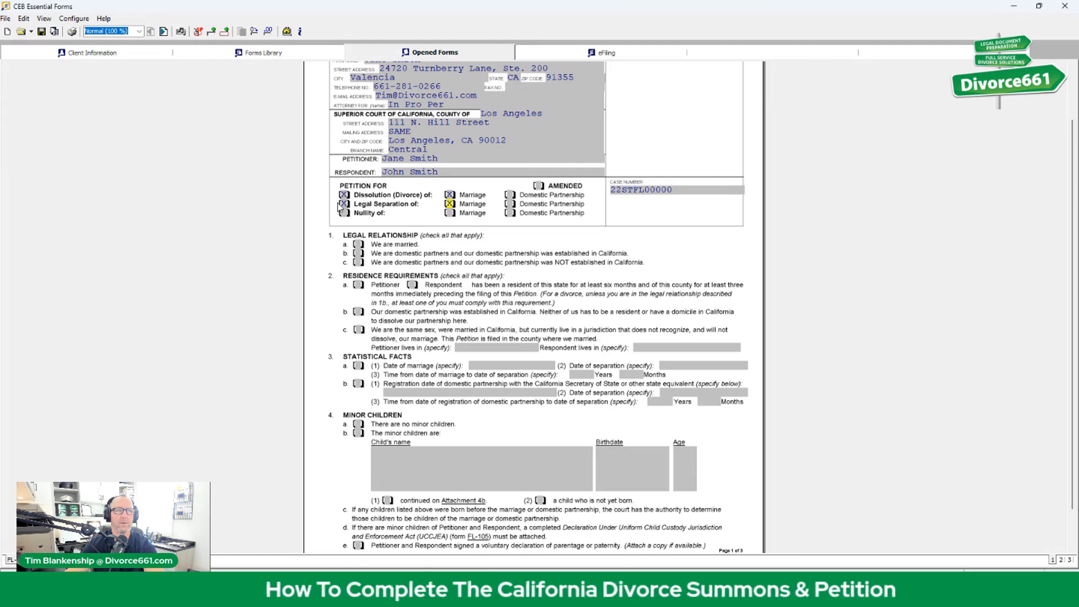
pyautogui.click(342, 204)
pyautogui.click(450, 204)
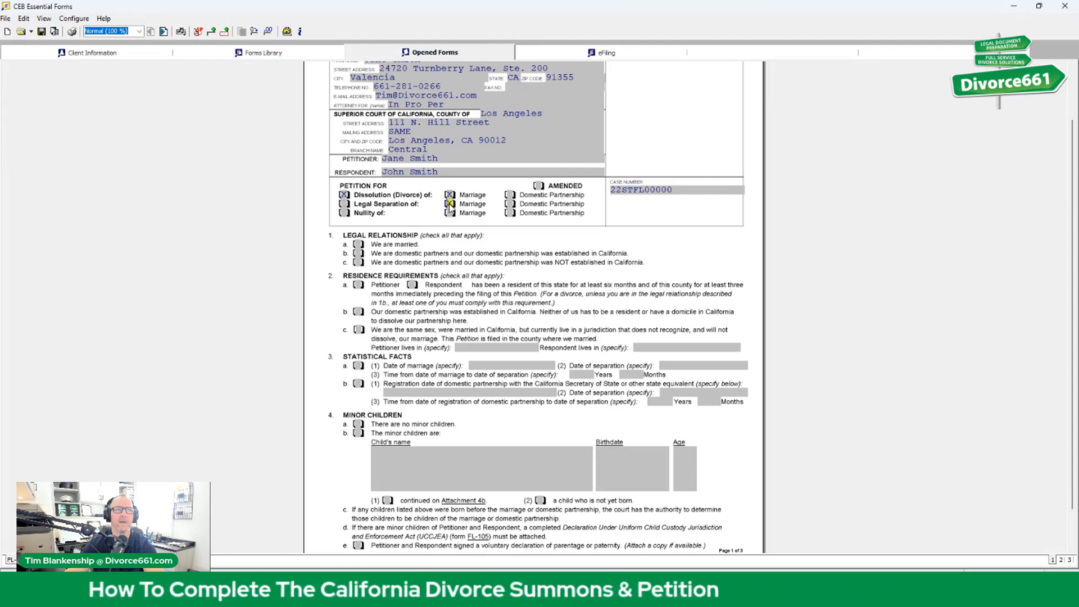
pyautogui.click(510, 194)
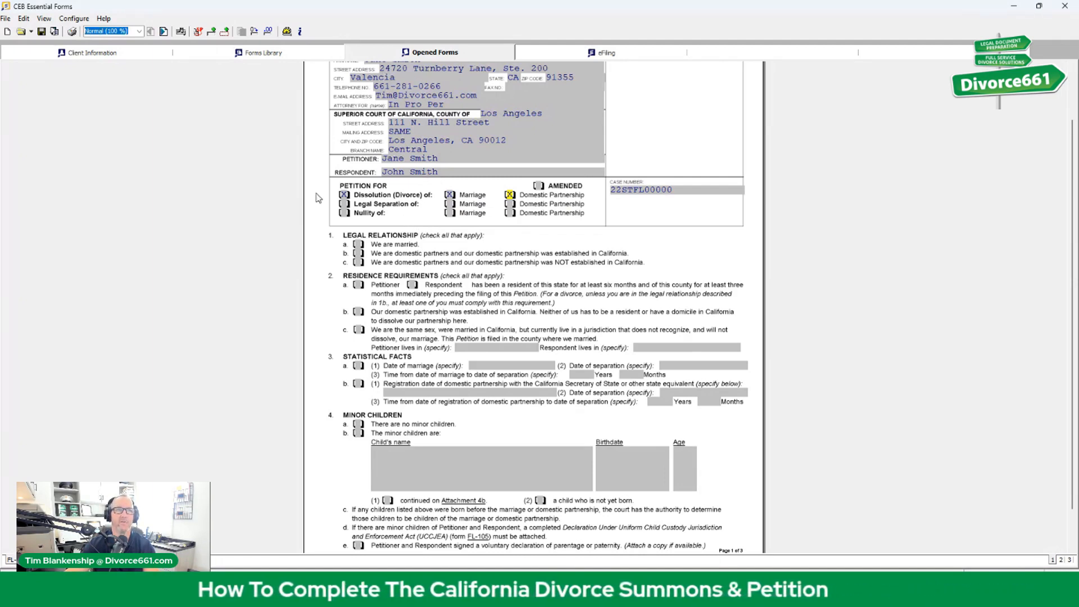
pyautogui.click(509, 197)
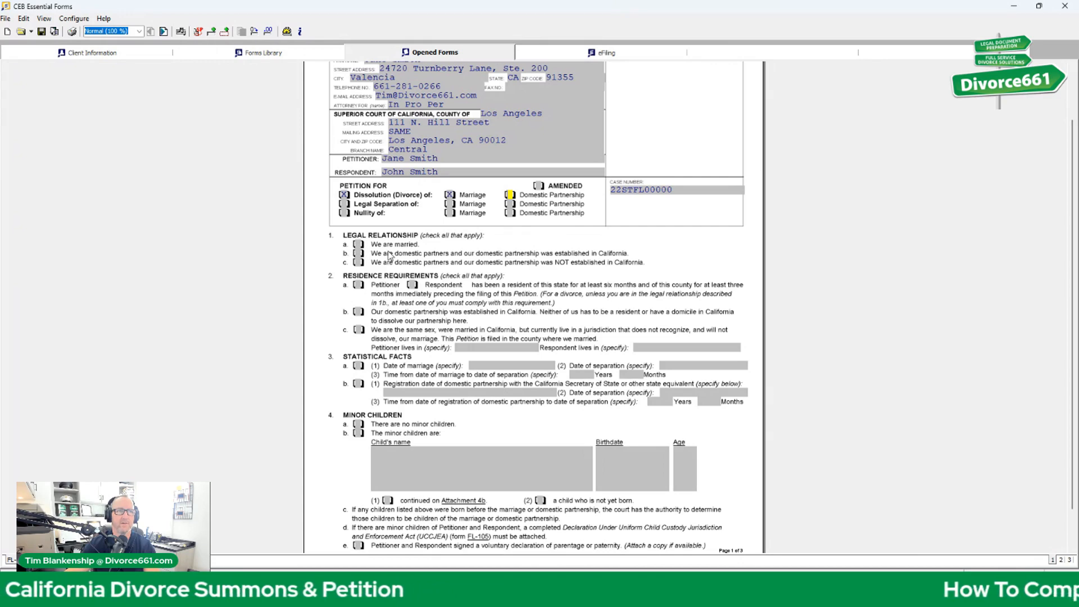
# Mark "We are married" as the legal relationship and only Respondent as meeting the residence requirement in item 2a
pyautogui.click(358, 245)
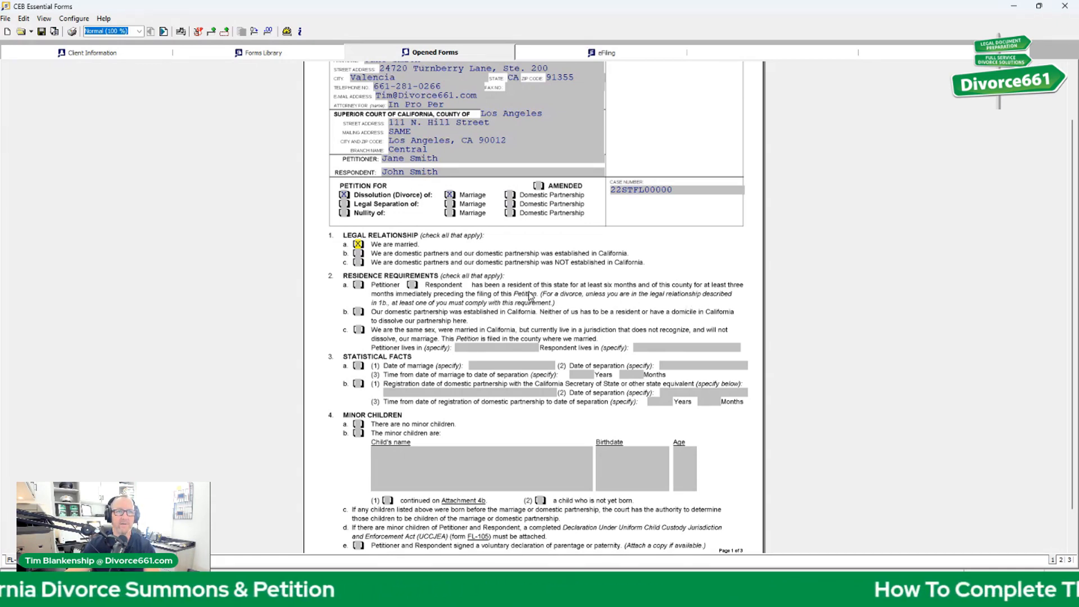
pyautogui.click(358, 285)
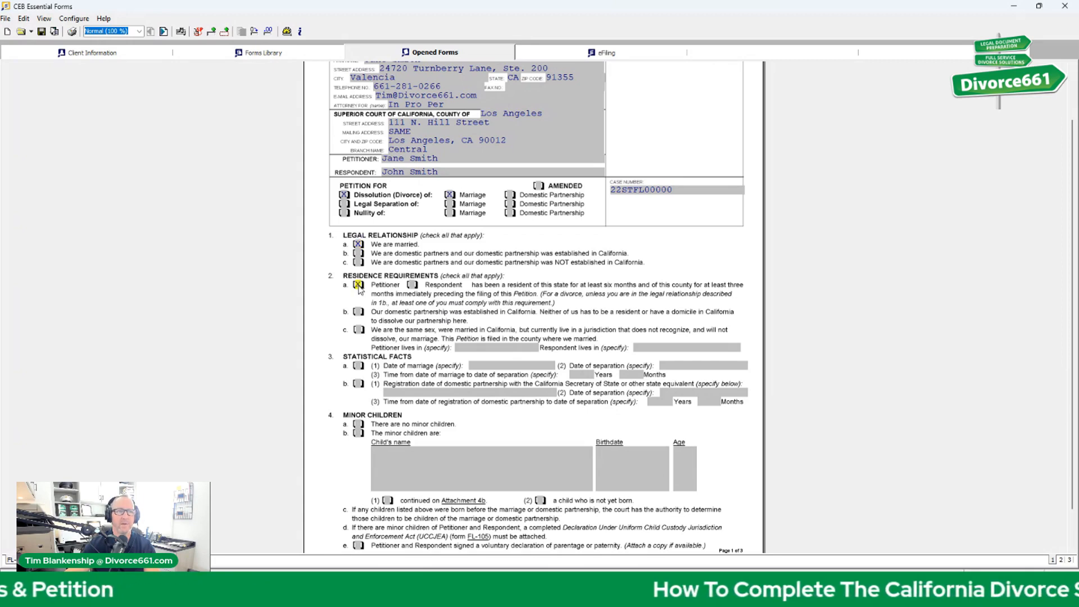
pyautogui.click(412, 285)
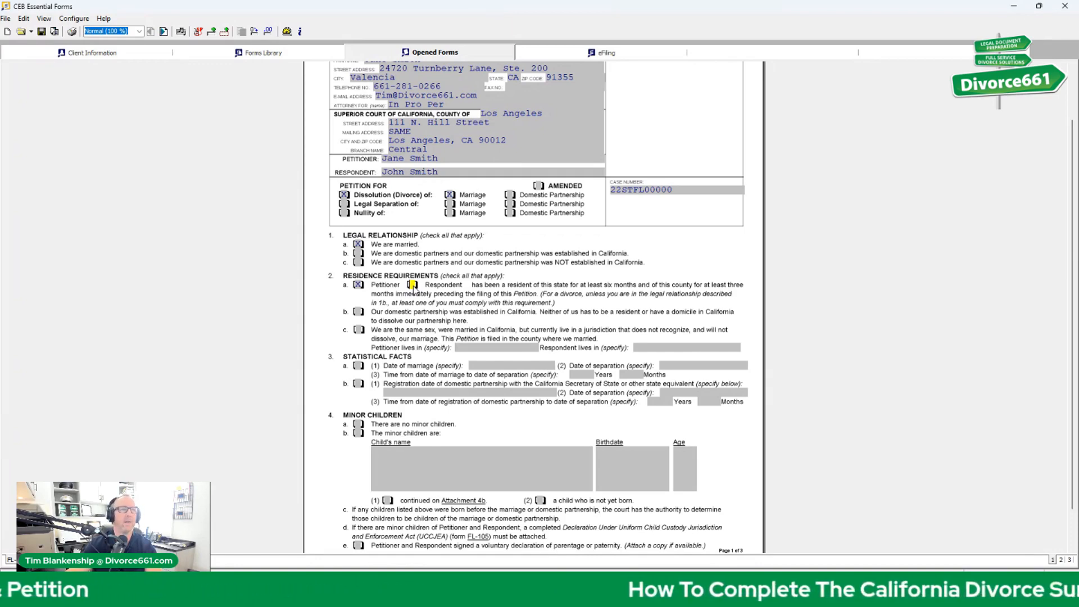
pyautogui.click(360, 285)
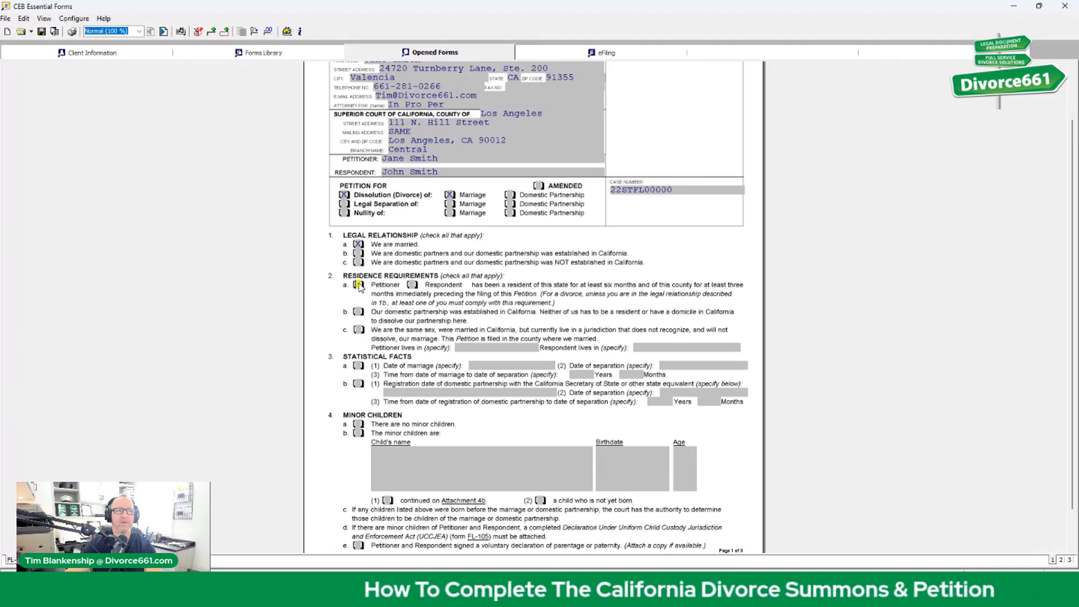
pyautogui.click(413, 284)
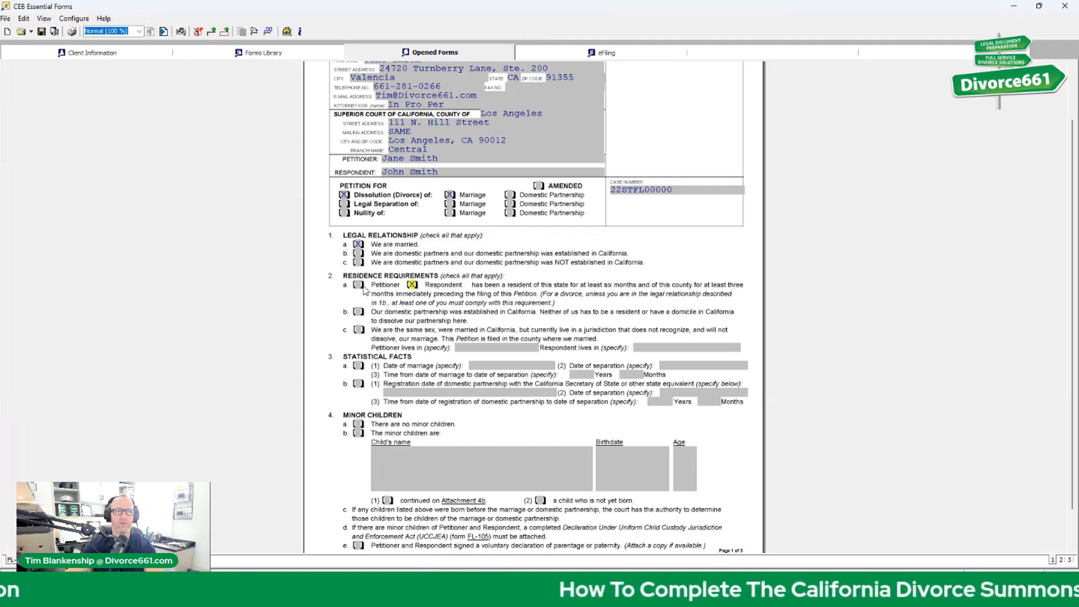
# Mark item 3a under Statistical Facts and set the date of marriage to 12/28/2022
pyautogui.click(358, 366)
pyautogui.click(500, 365)
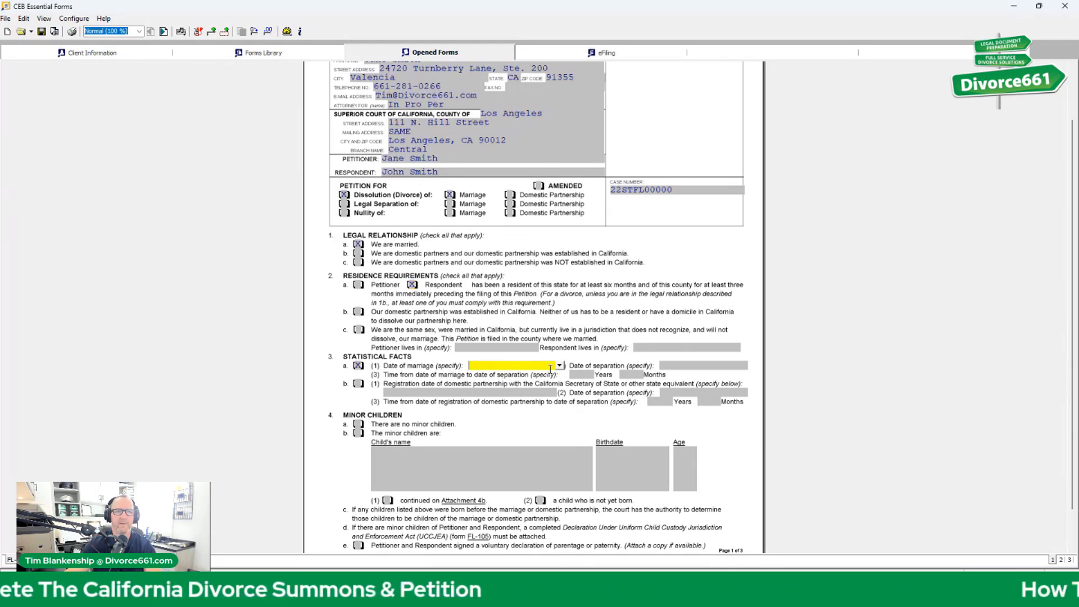
pyautogui.click(559, 365)
pyautogui.click(528, 412)
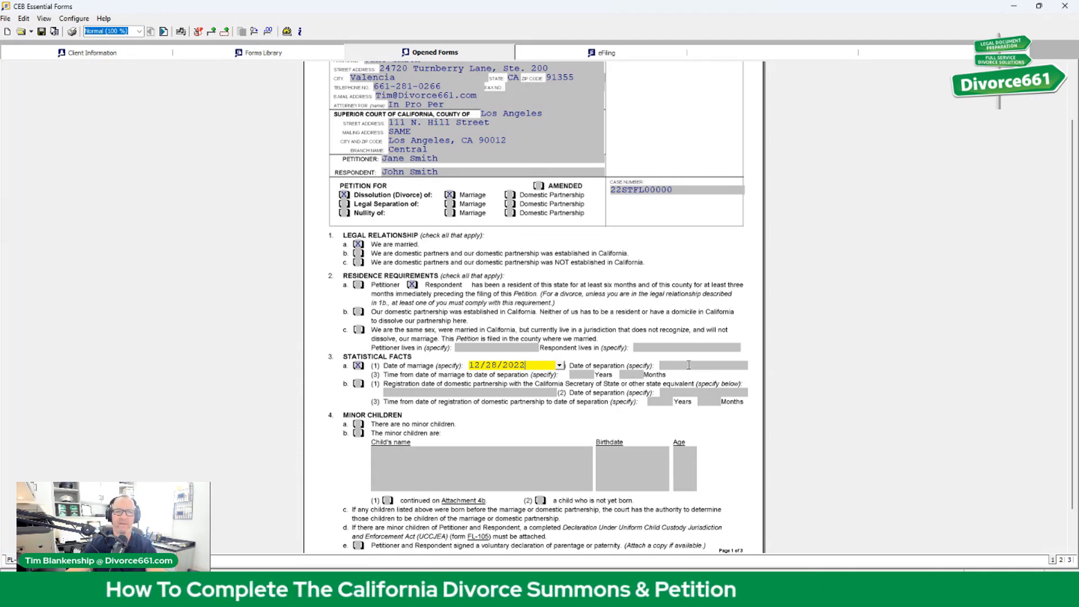
# Review item 3a's fields for the date of separation and the years and months from marriage to separation
pyautogui.click(586, 374)
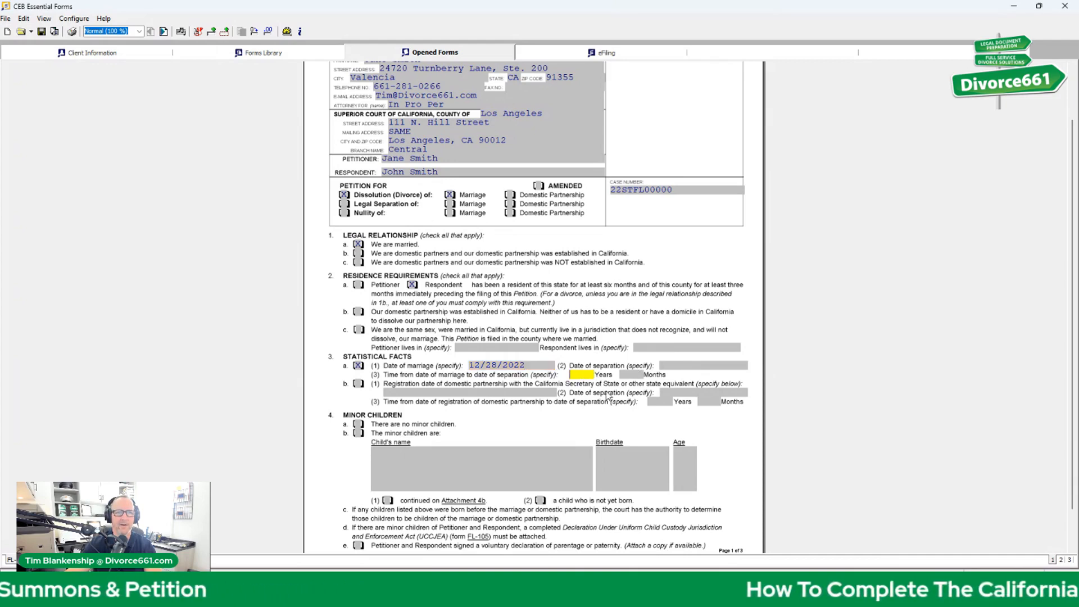
pyautogui.click(636, 374)
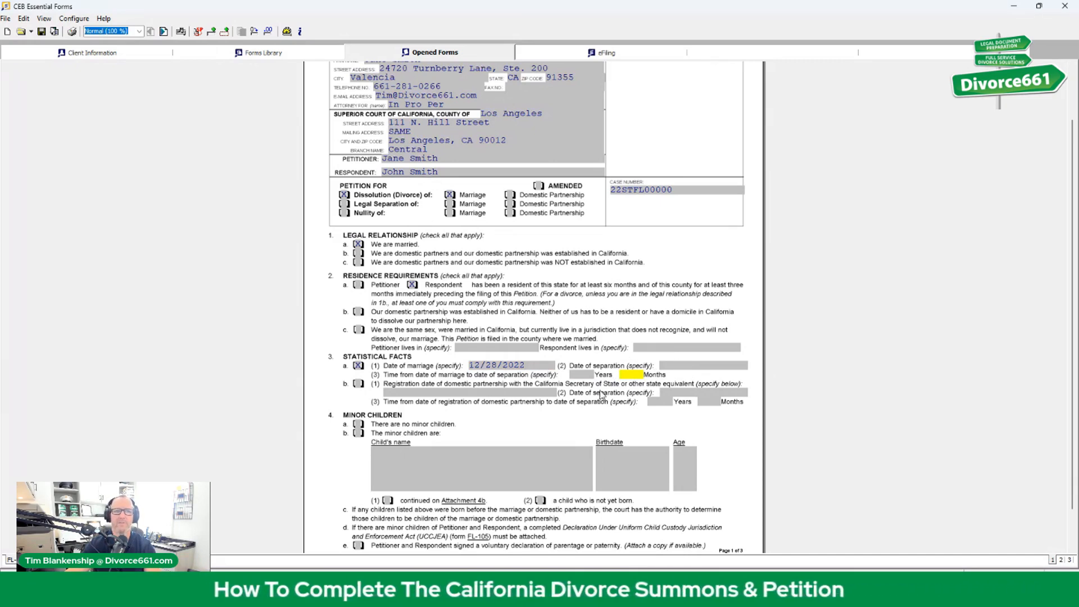
pyautogui.click(703, 365)
pyautogui.click(629, 375)
pyautogui.click(571, 375)
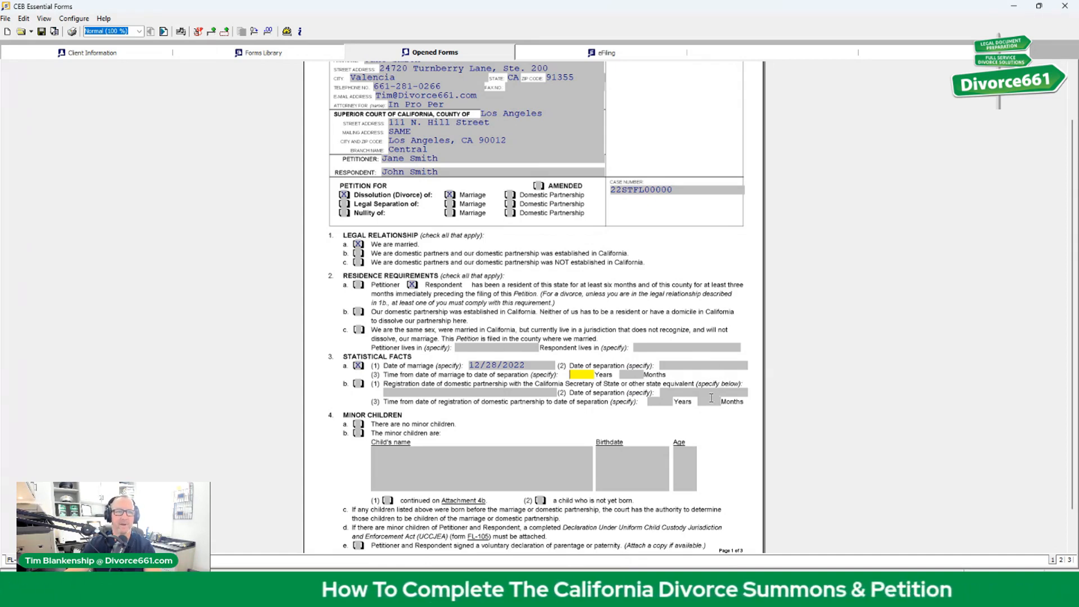
# Mark "The minor children are" in item 4b, leaving "There are no minor children" unmarked
pyautogui.scroll(-1, 675, 412)
pyautogui.scroll(-3, 674, 412)
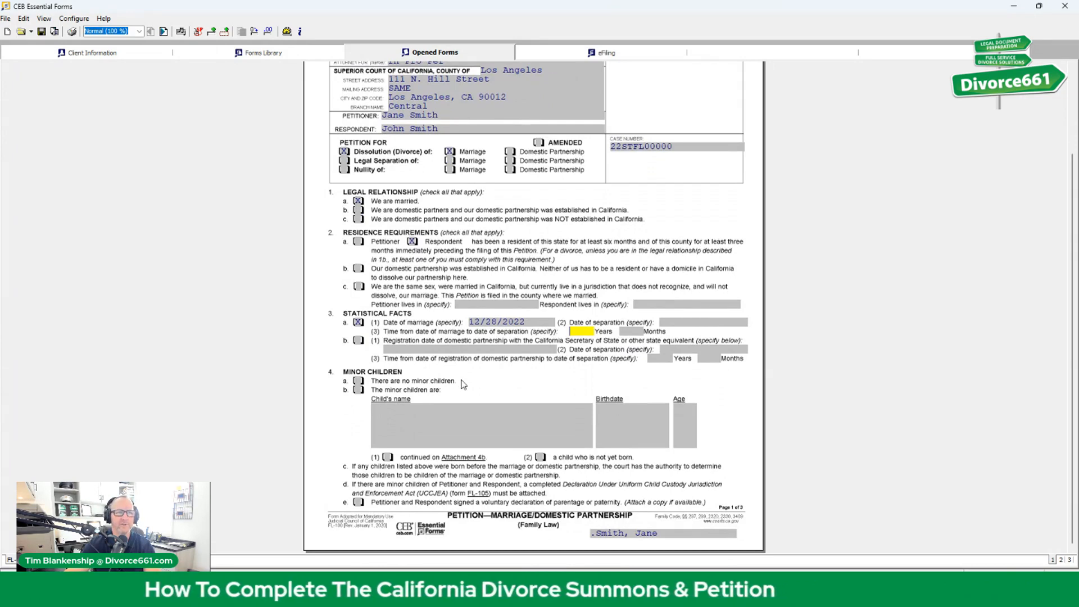
pyautogui.click(359, 382)
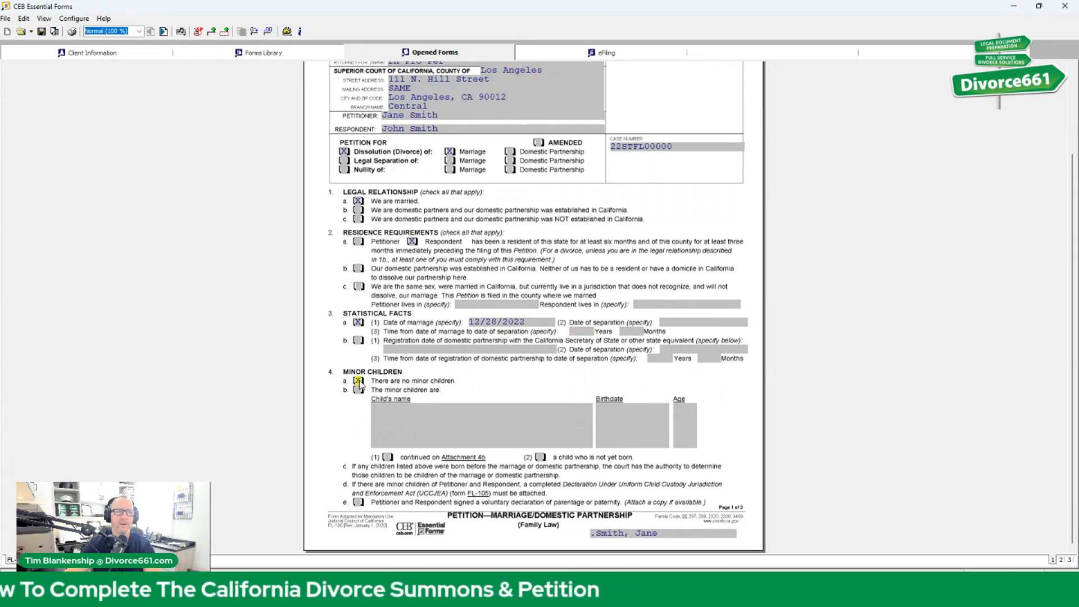
pyautogui.click(358, 382)
pyautogui.click(358, 390)
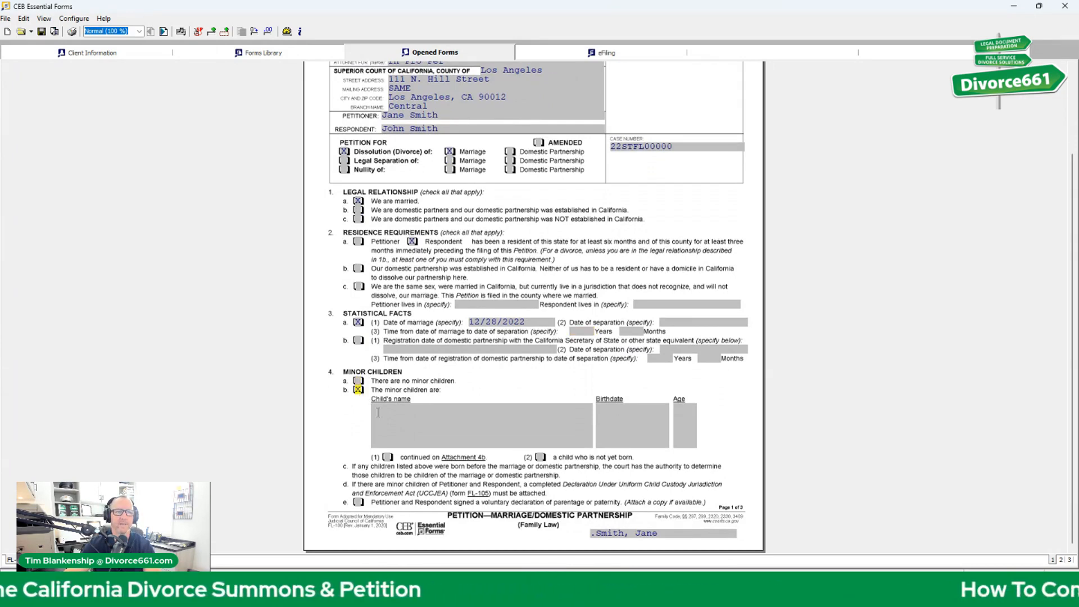
# Go through the child's name, birthdate and age fields and the rows available in the minor children table
pyautogui.click(387, 408)
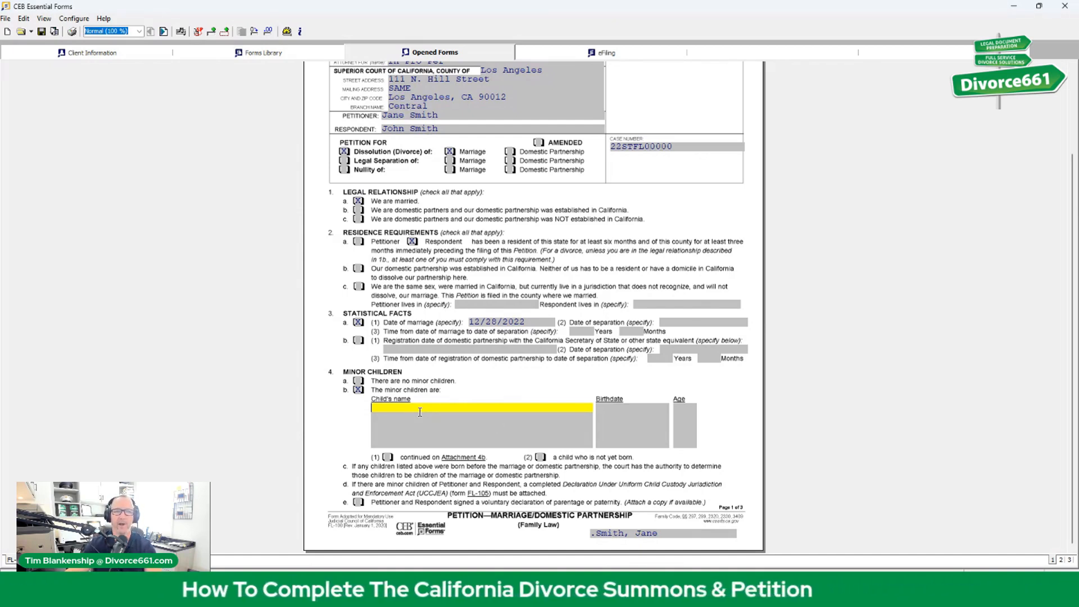
pyautogui.click(604, 412)
pyautogui.click(690, 413)
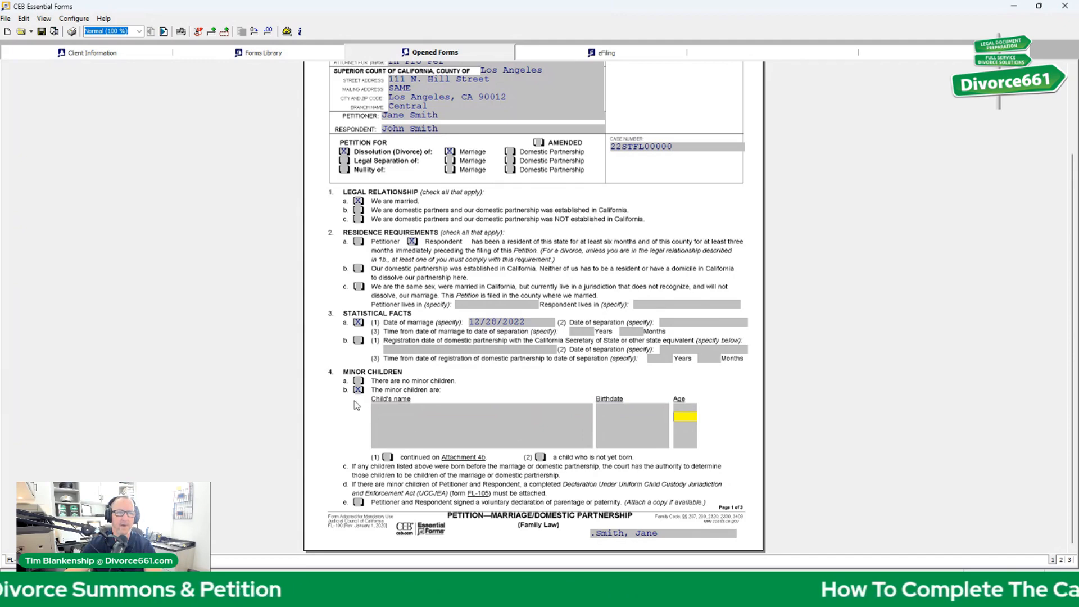
pyautogui.click(396, 409)
pyautogui.click(395, 415)
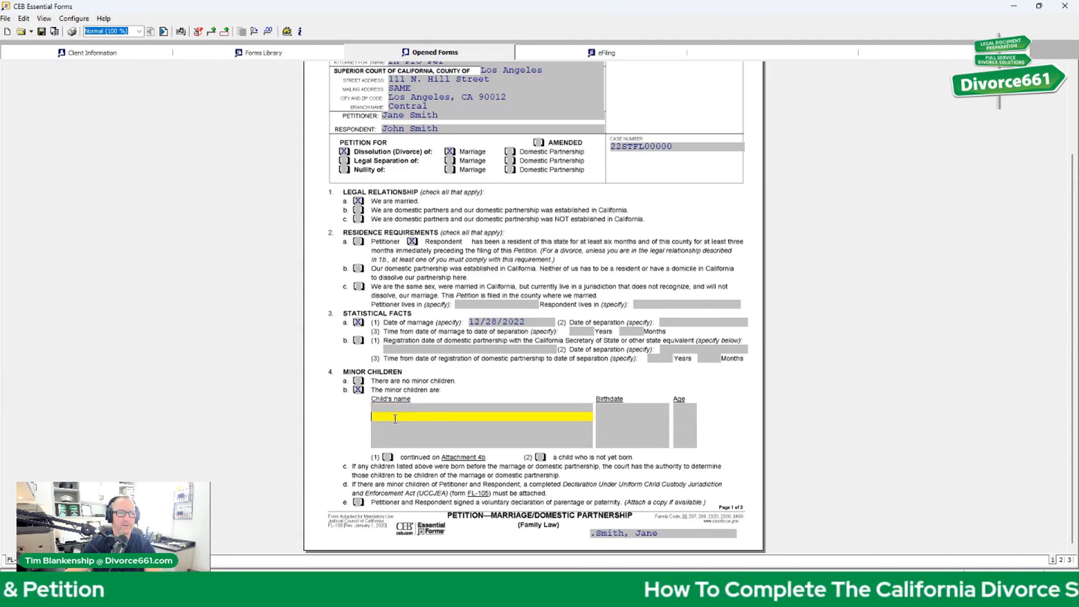
pyautogui.click(396, 425)
pyautogui.click(397, 435)
pyautogui.click(396, 444)
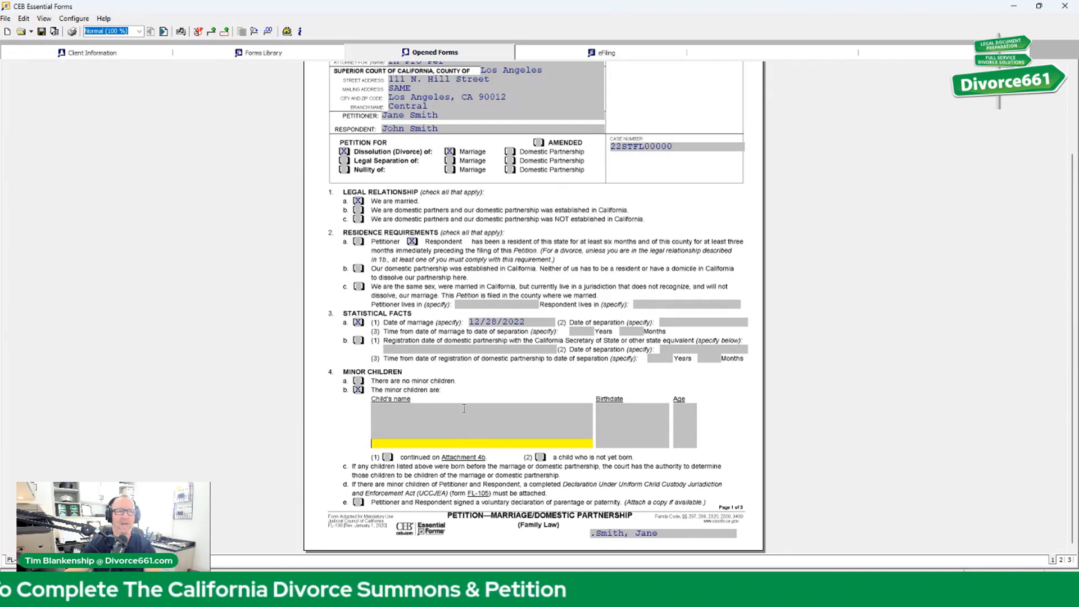
# Mark the minor children list as continued on Attachment 4b and as including a child who is not yet born
pyautogui.click(388, 458)
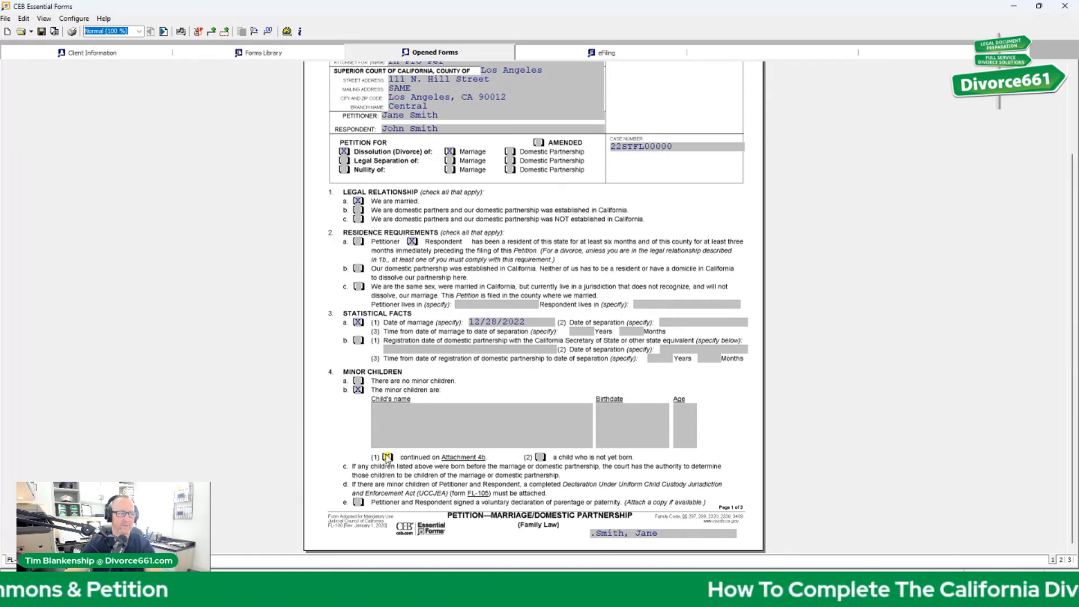
pyautogui.click(541, 458)
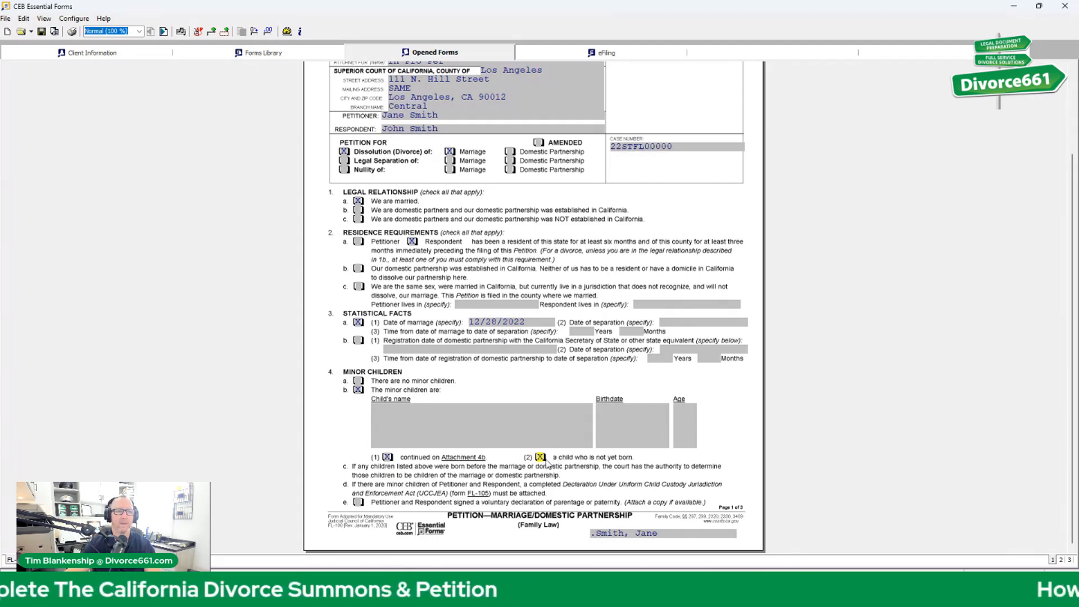
# Clear the "The minor children are" and "continued on Attachment 4b" marks, and mark the signed voluntary declaration of parentage or paternity in item 4e
pyautogui.click(387, 457)
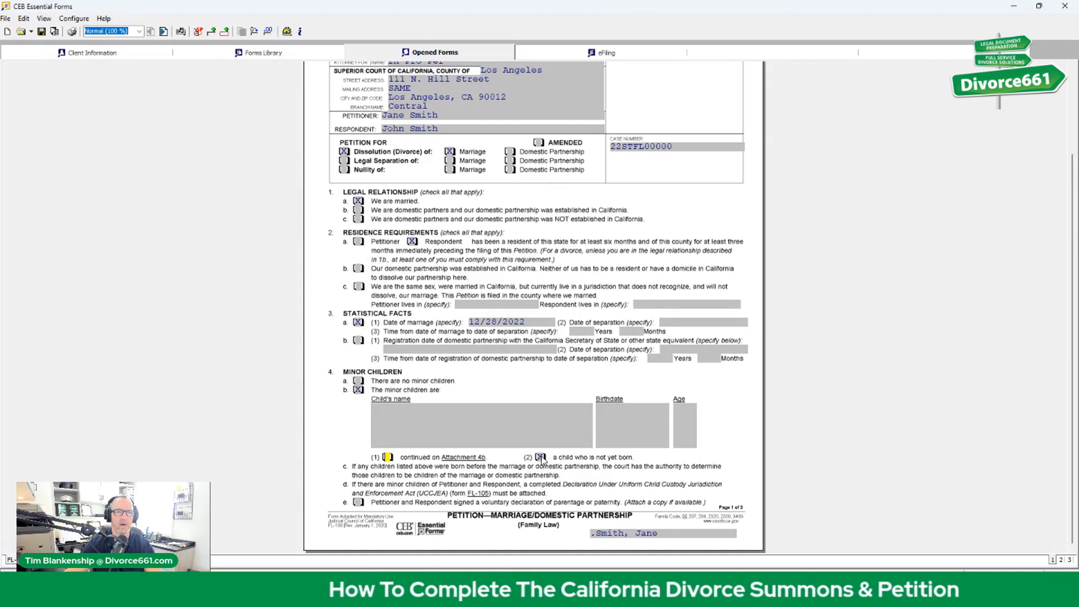
pyautogui.click(358, 390)
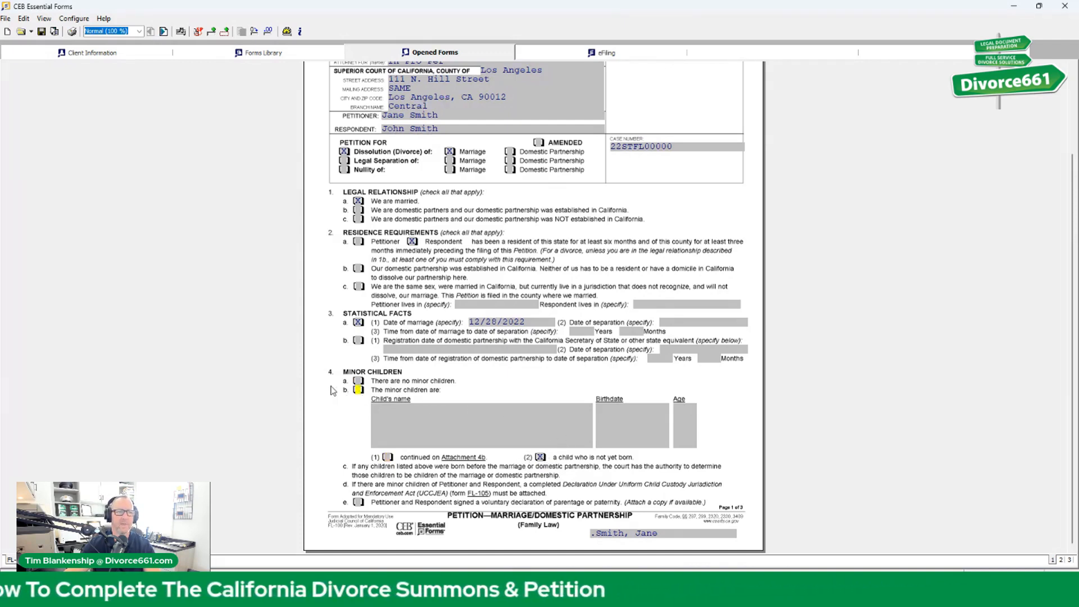
pyautogui.click(439, 409)
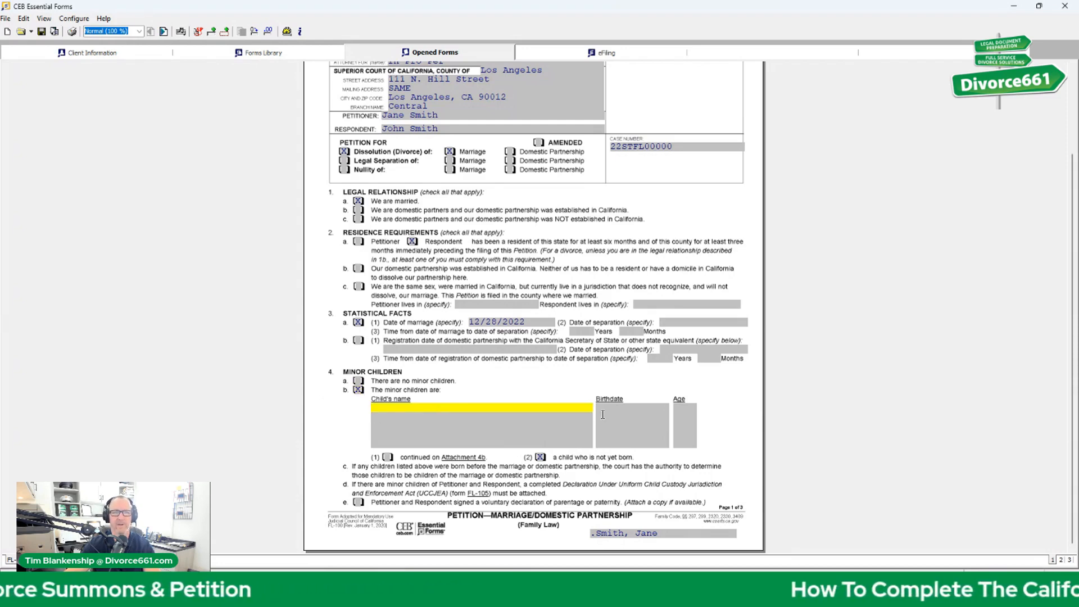
pyautogui.press('Tab')
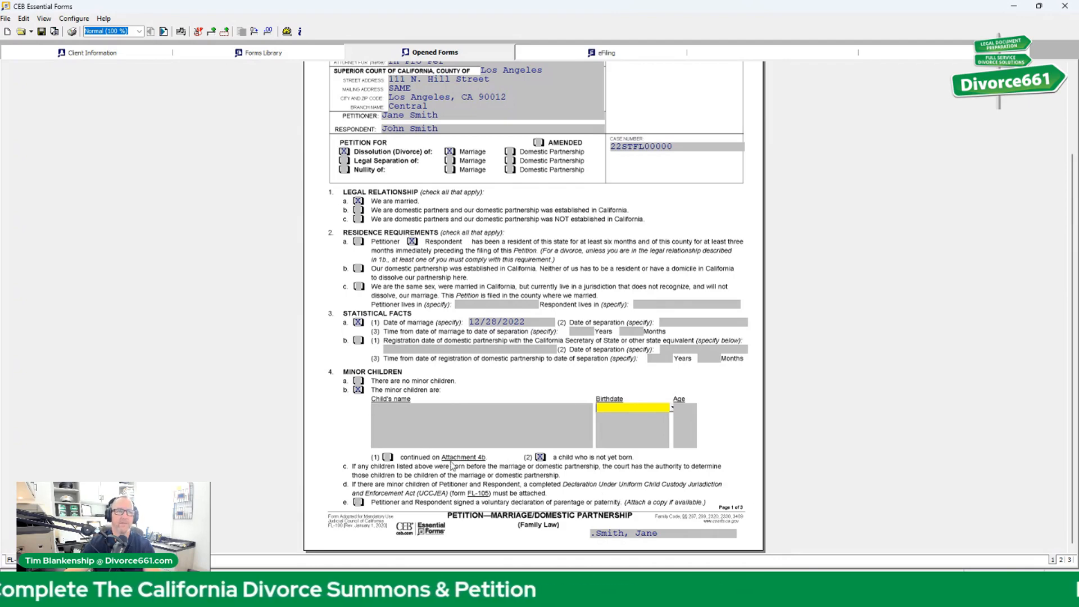
pyautogui.click(357, 390)
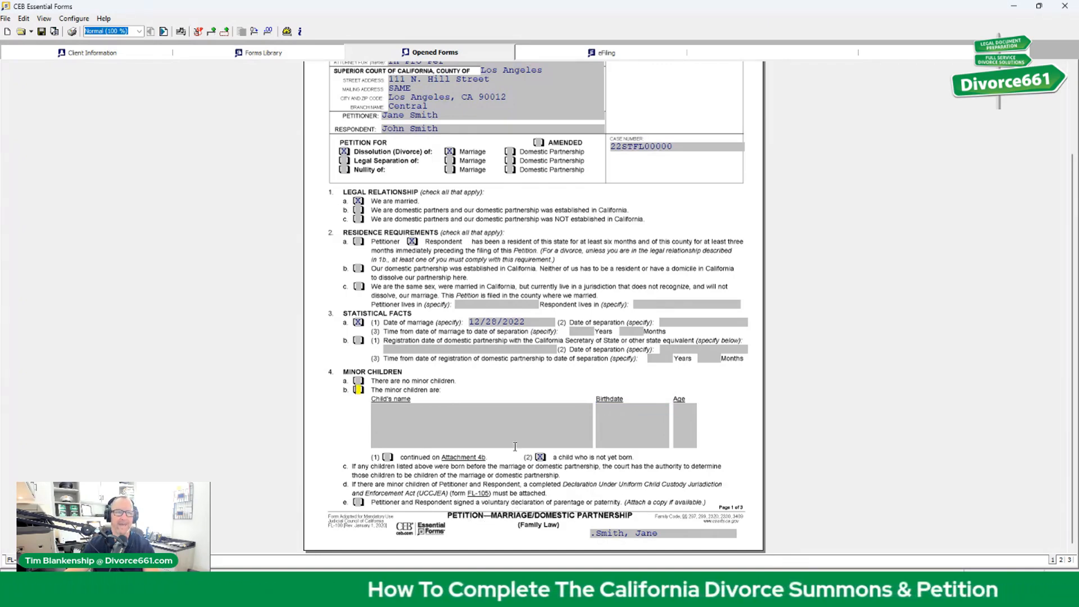
pyautogui.click(473, 408)
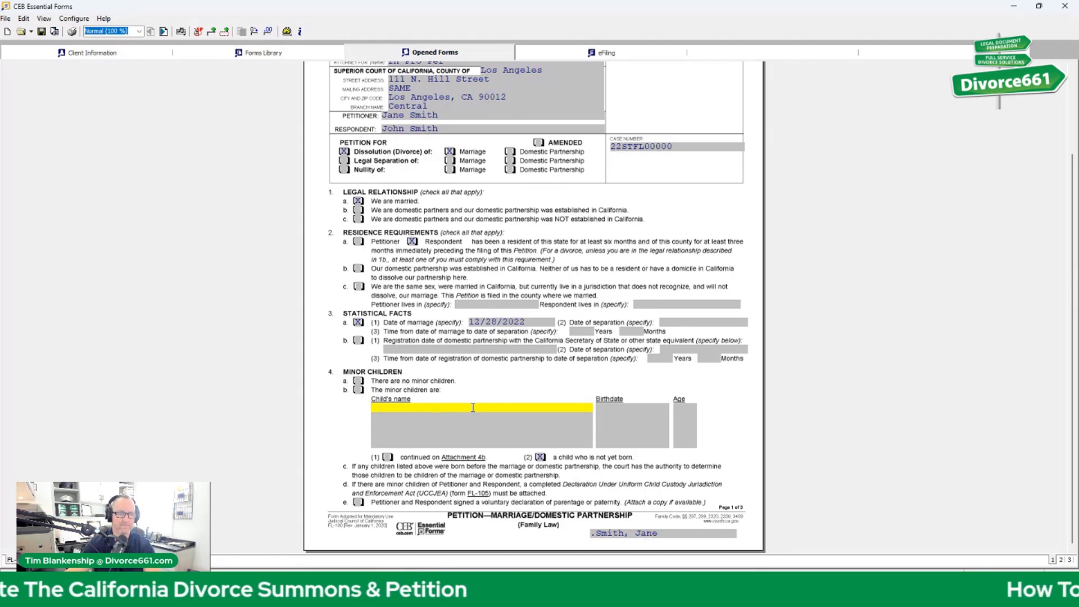
pyautogui.click(608, 406)
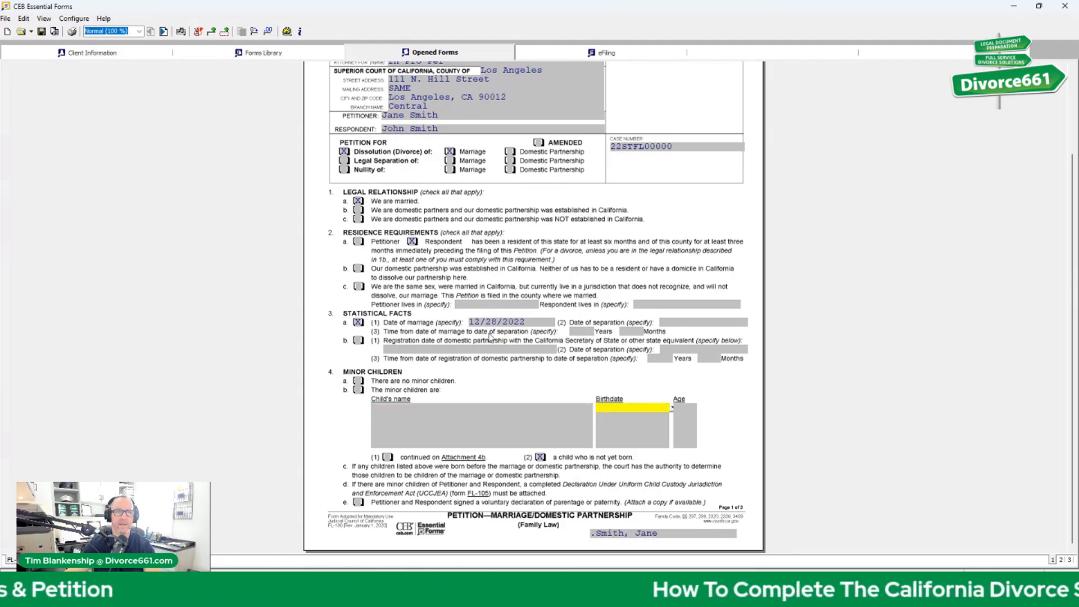
pyautogui.click(358, 502)
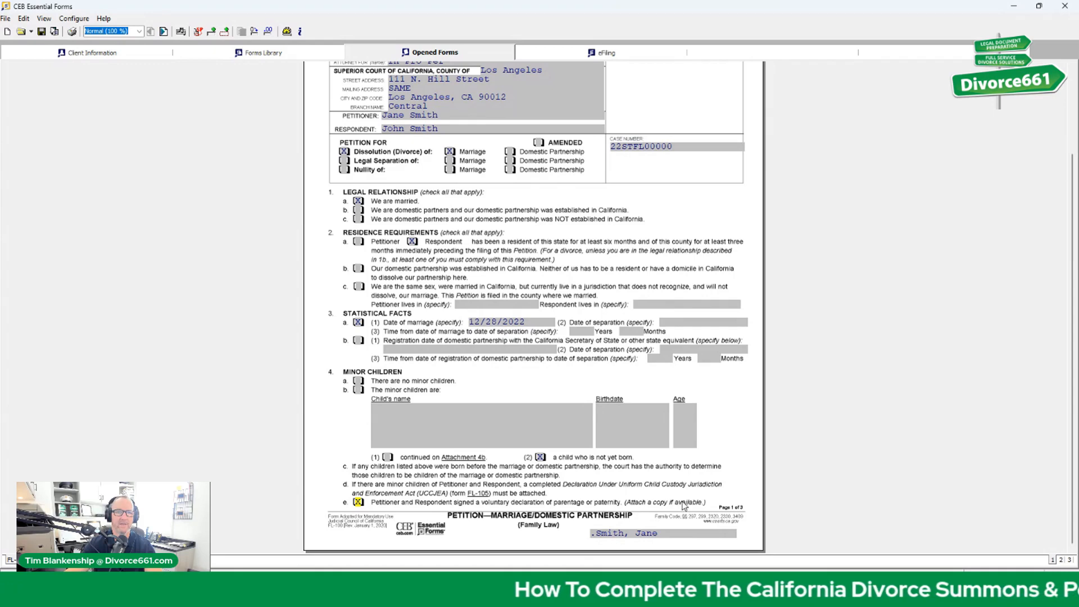
# On page 2 of the petition, mark Divorce based on irreconcilable differences as the legal grounds in item 5a
pyautogui.click(1059, 560)
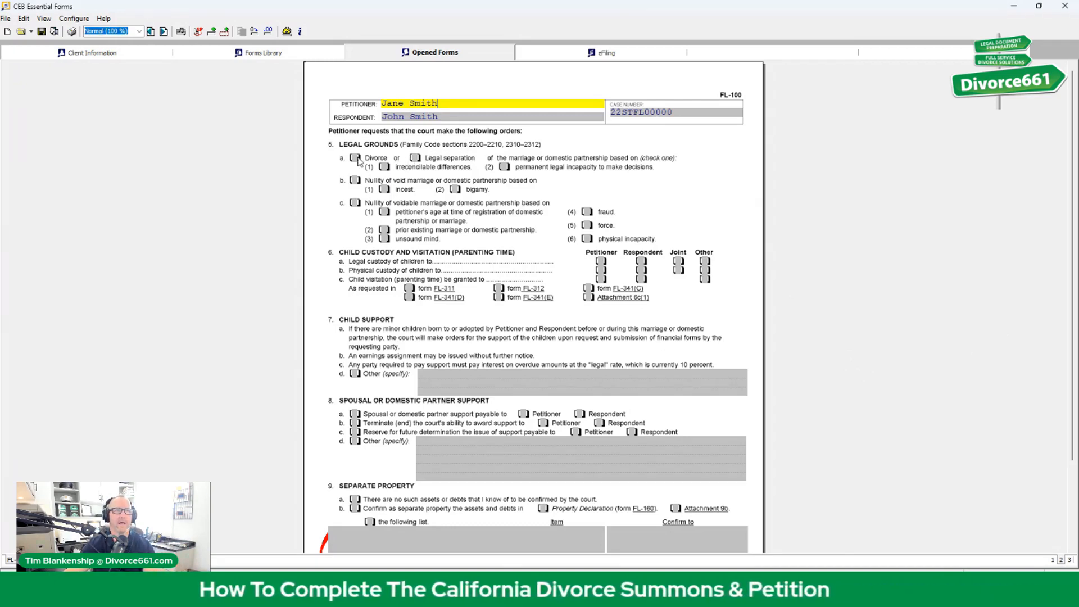
pyautogui.click(384, 167)
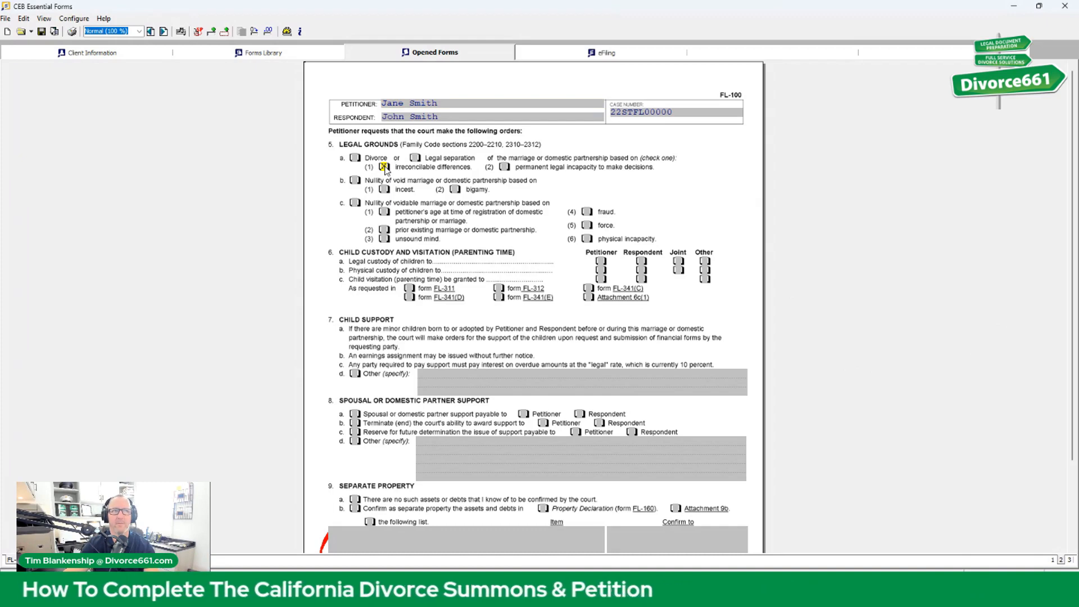
pyautogui.click(355, 158)
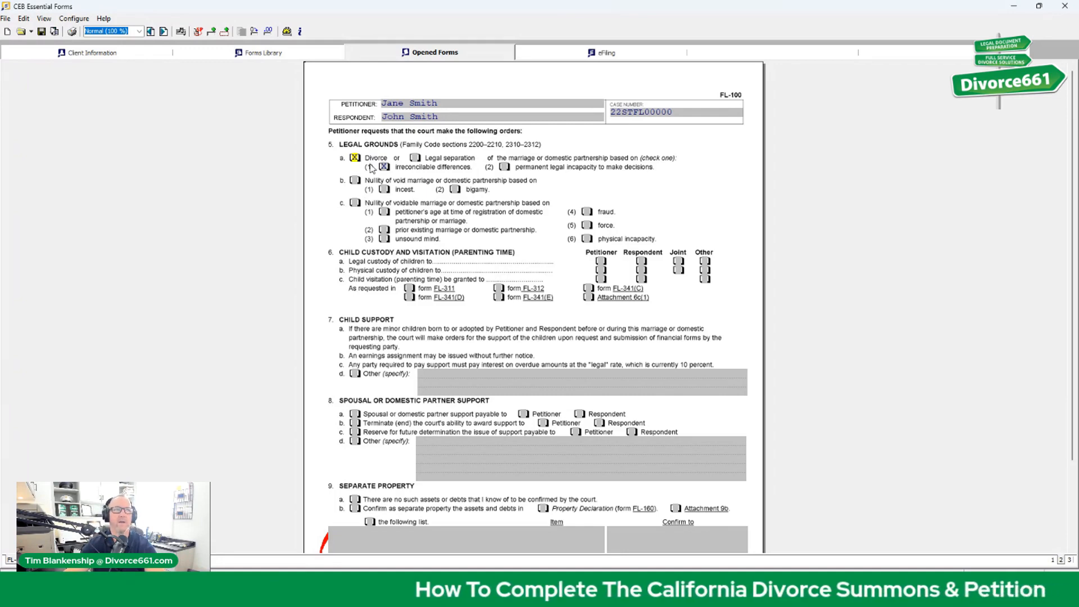
# Try Legal separation instead of Divorce in item 5a and return the mark to Divorce
pyautogui.click(416, 159)
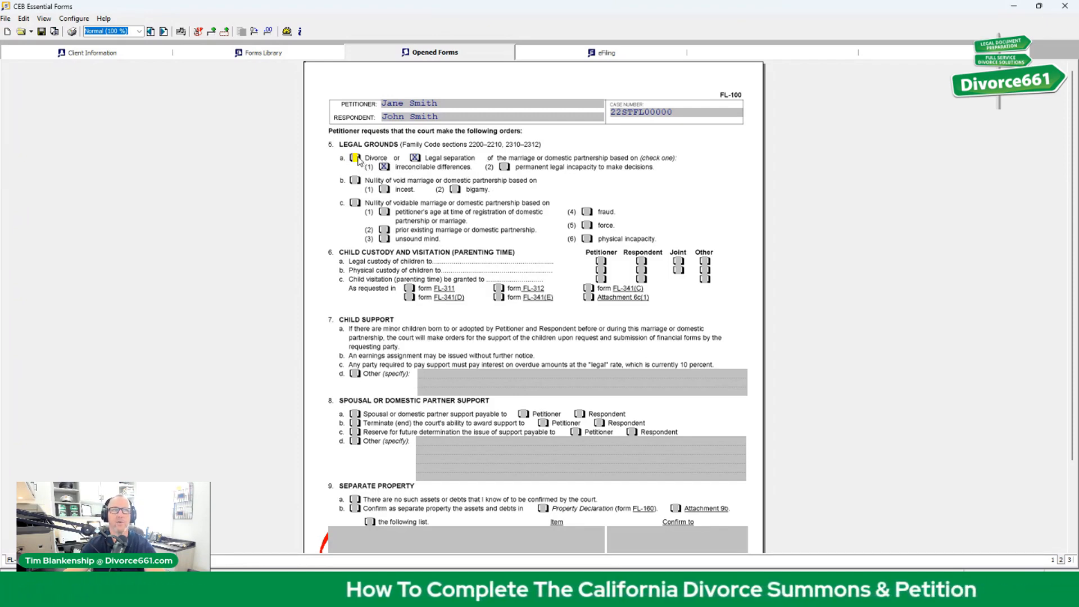
pyautogui.click(415, 158)
pyautogui.click(355, 158)
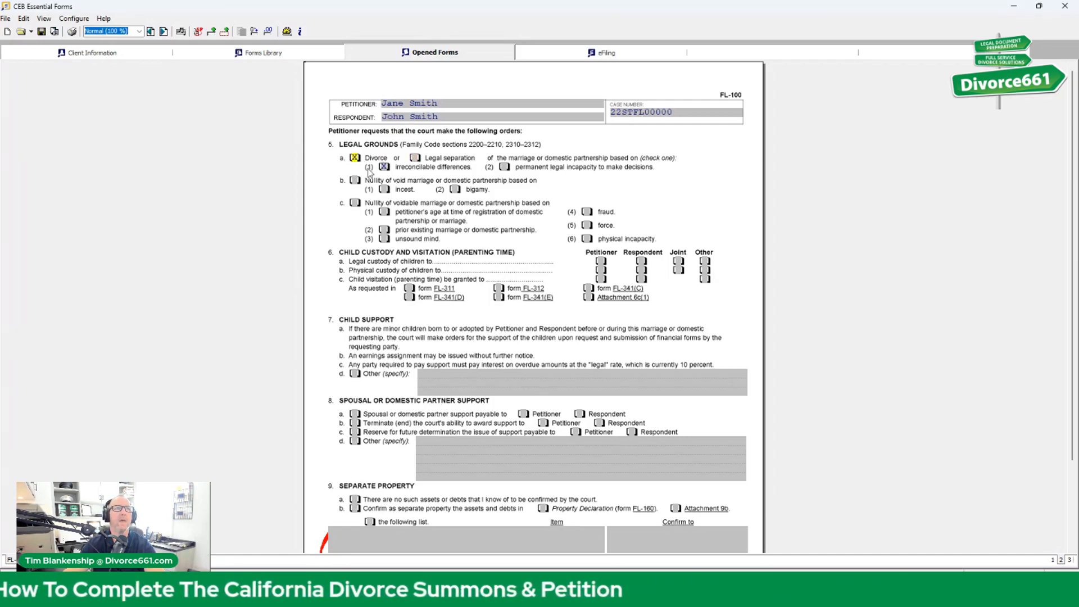
# Try legal and physical custody to the Petitioner in item 6, and replace those marks with Joint for both
pyautogui.scroll(-1, 461, 228)
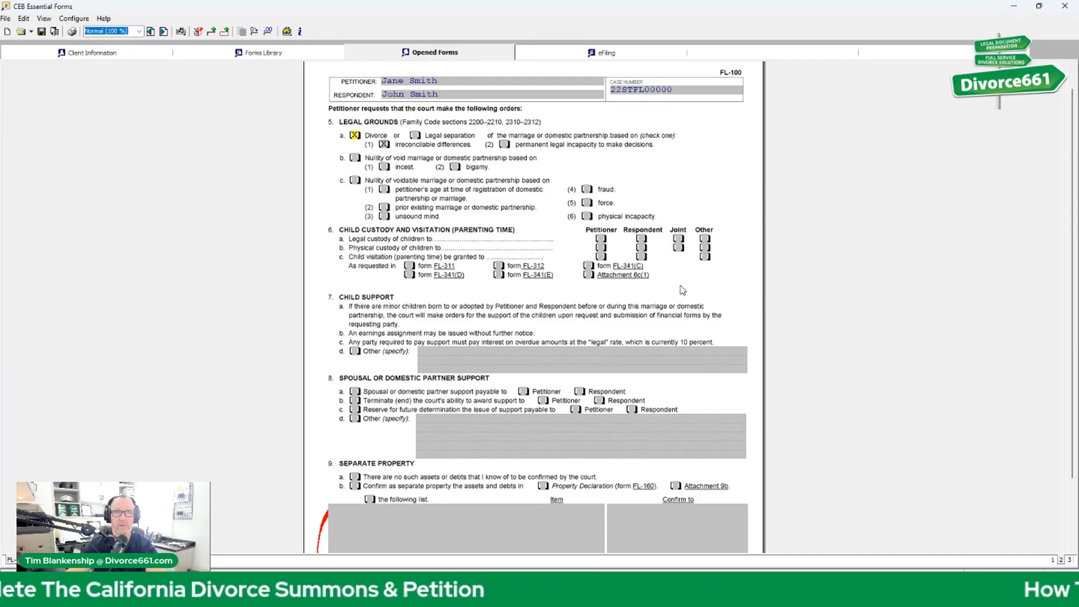
pyautogui.click(601, 239)
pyautogui.click(601, 247)
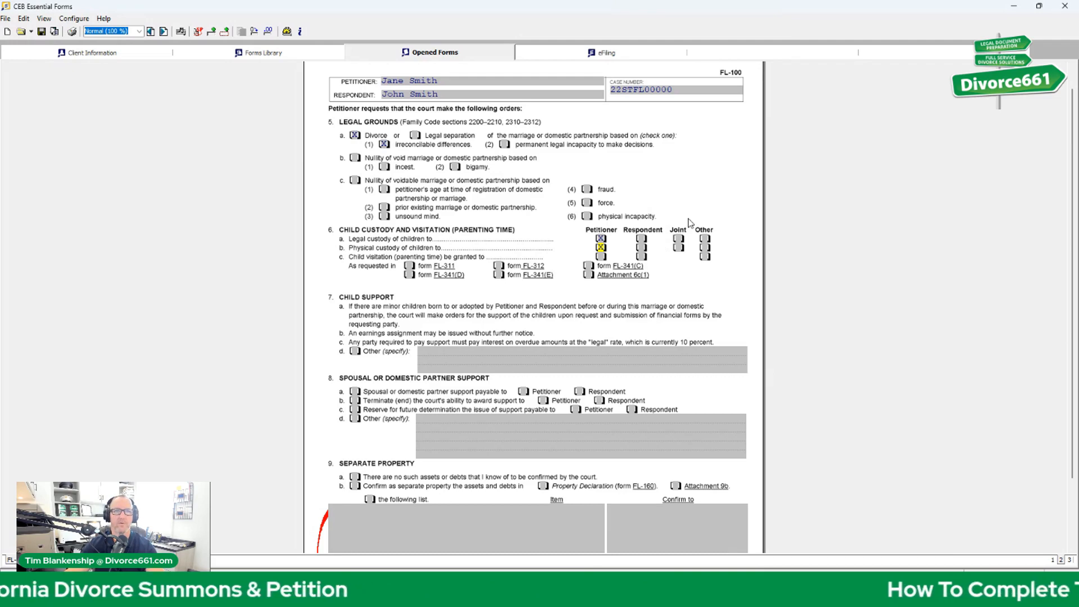
pyautogui.click(601, 238)
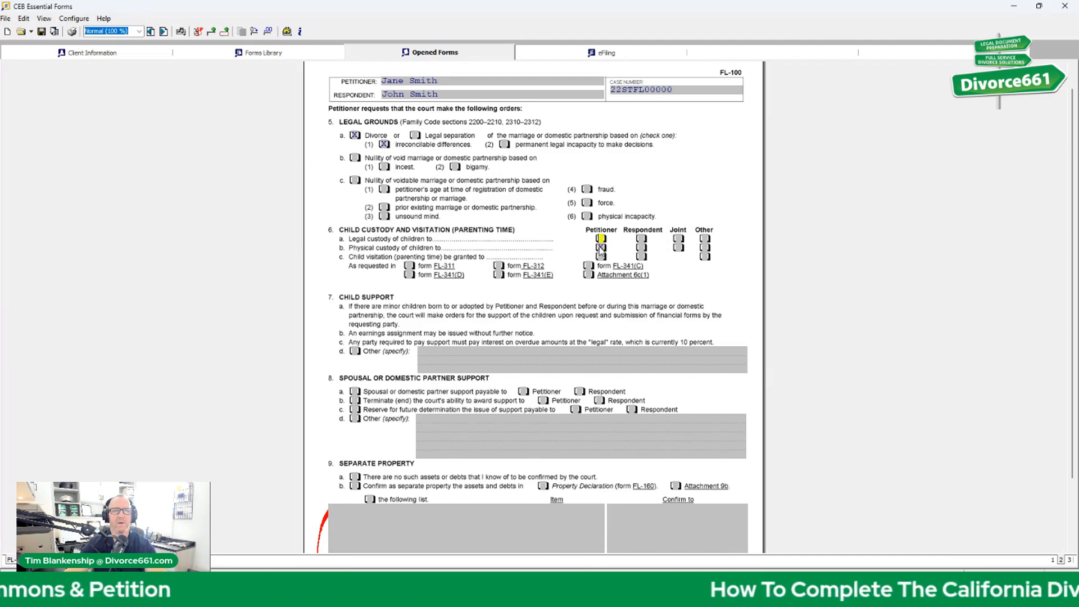
pyautogui.click(679, 239)
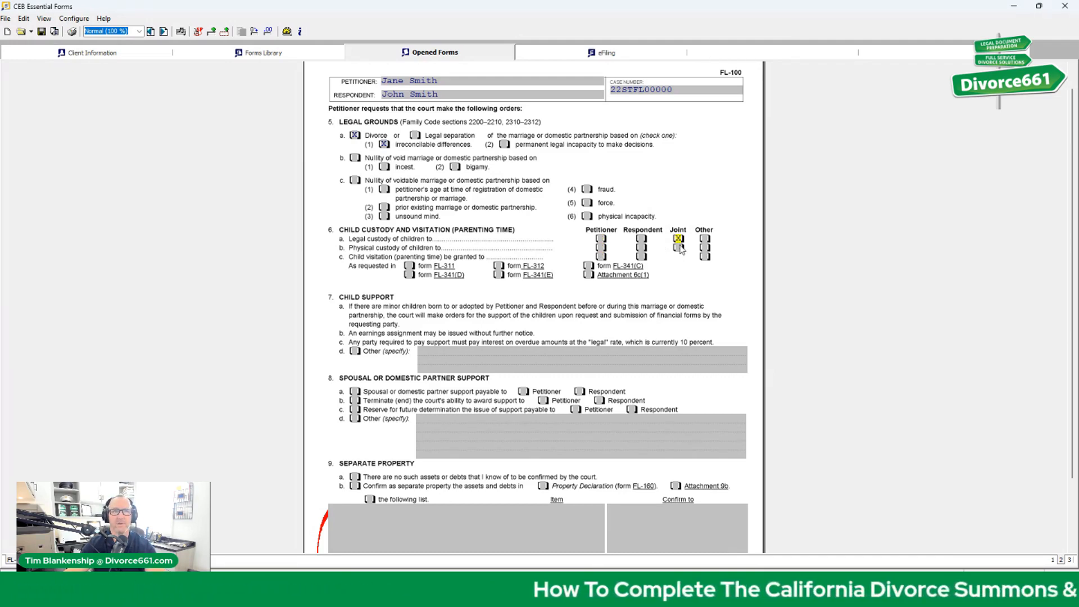
pyautogui.click(679, 248)
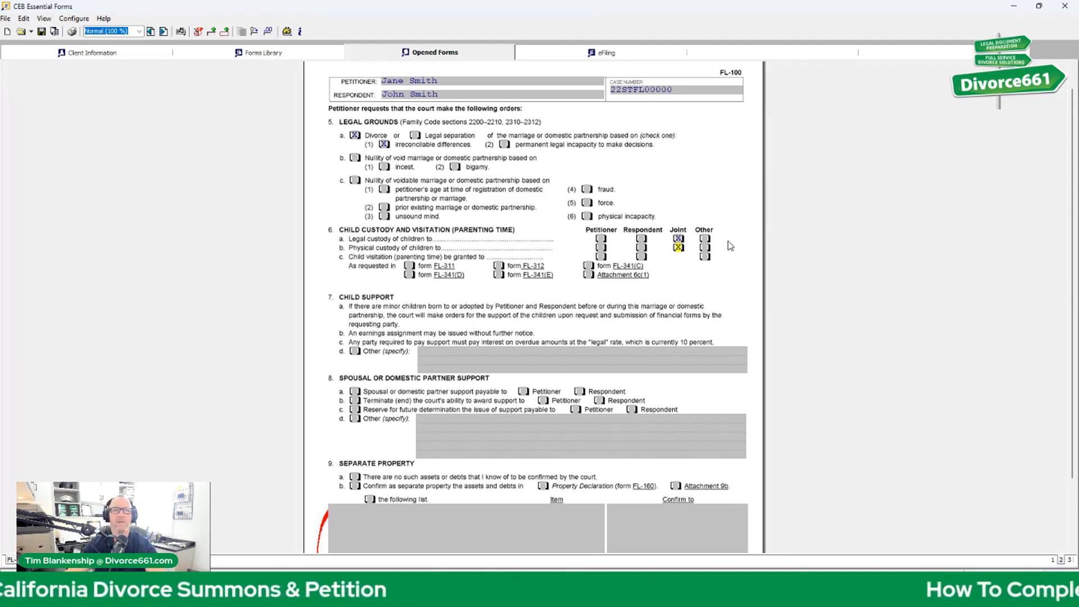
# Try physical custody to the Petitioner with child visitation to the Respondent in item 6, and return legal and physical custody to Joint
pyautogui.click(601, 247)
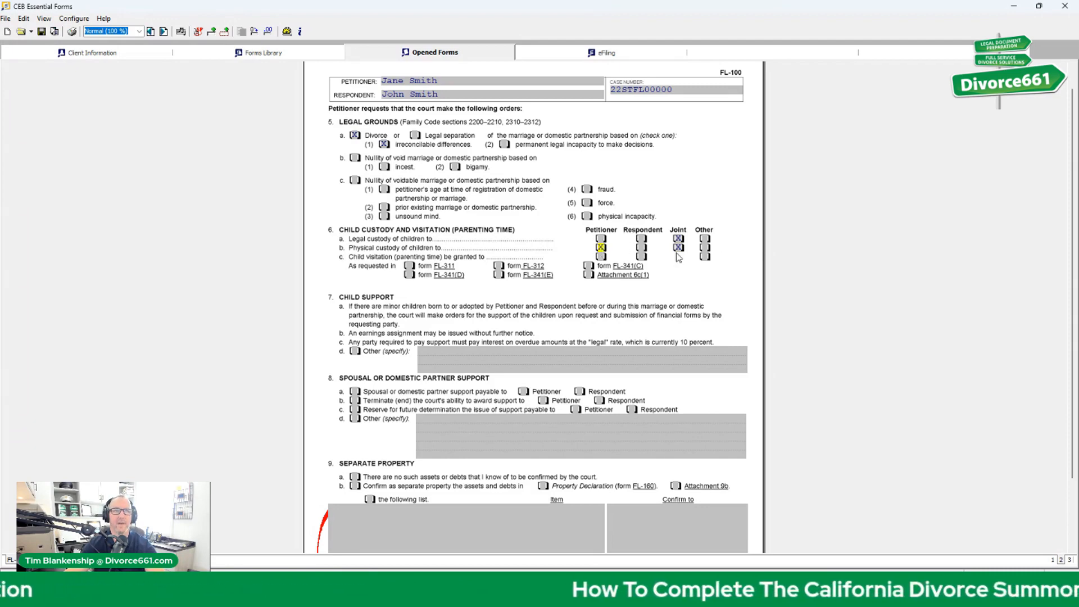
pyautogui.click(678, 247)
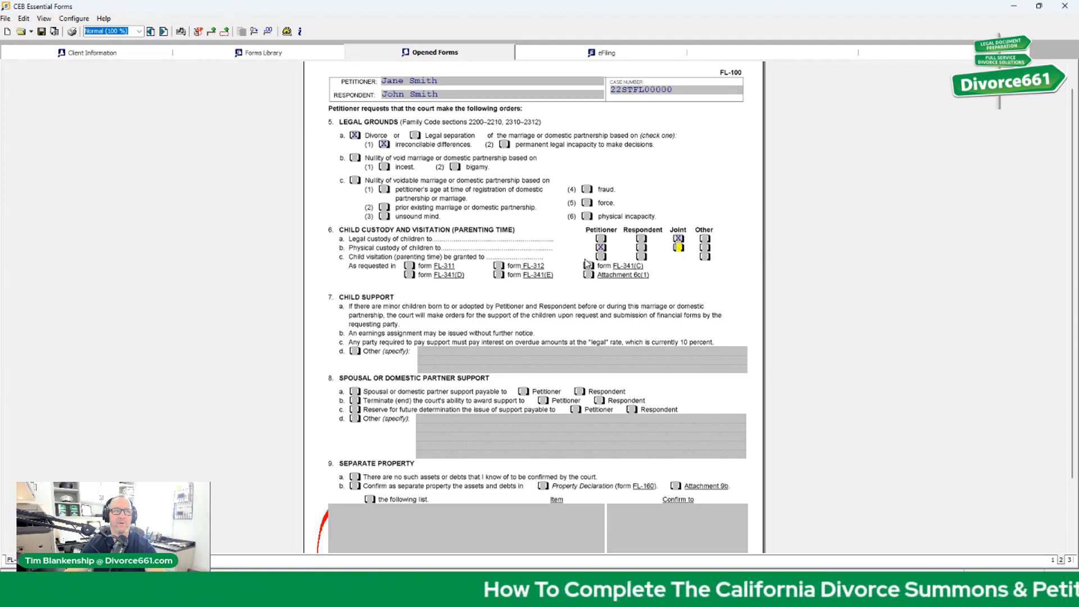
pyautogui.click(642, 257)
pyautogui.click(678, 239)
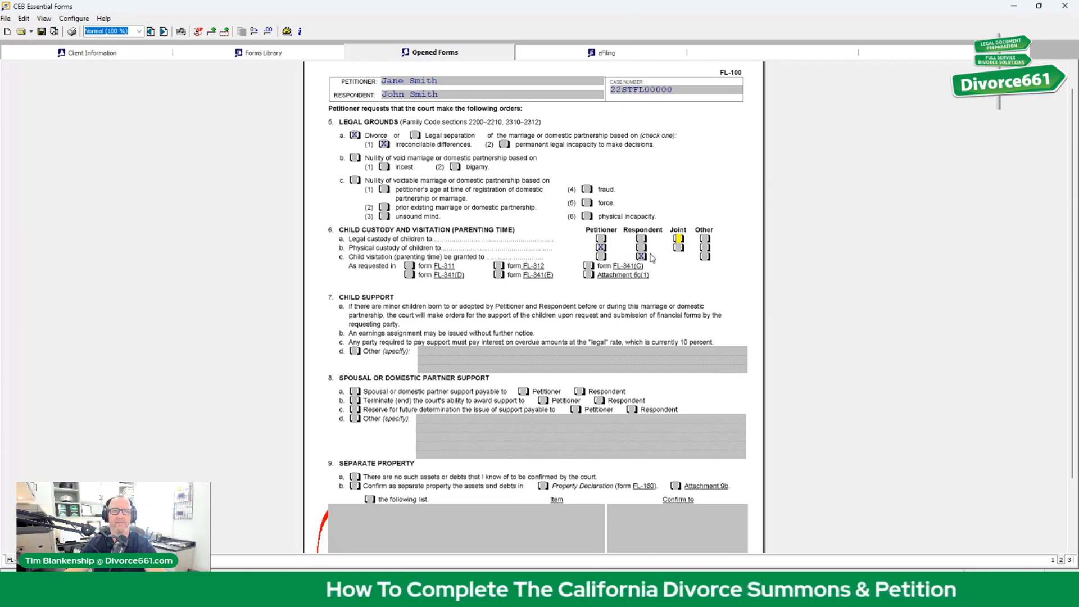
pyautogui.click(600, 247)
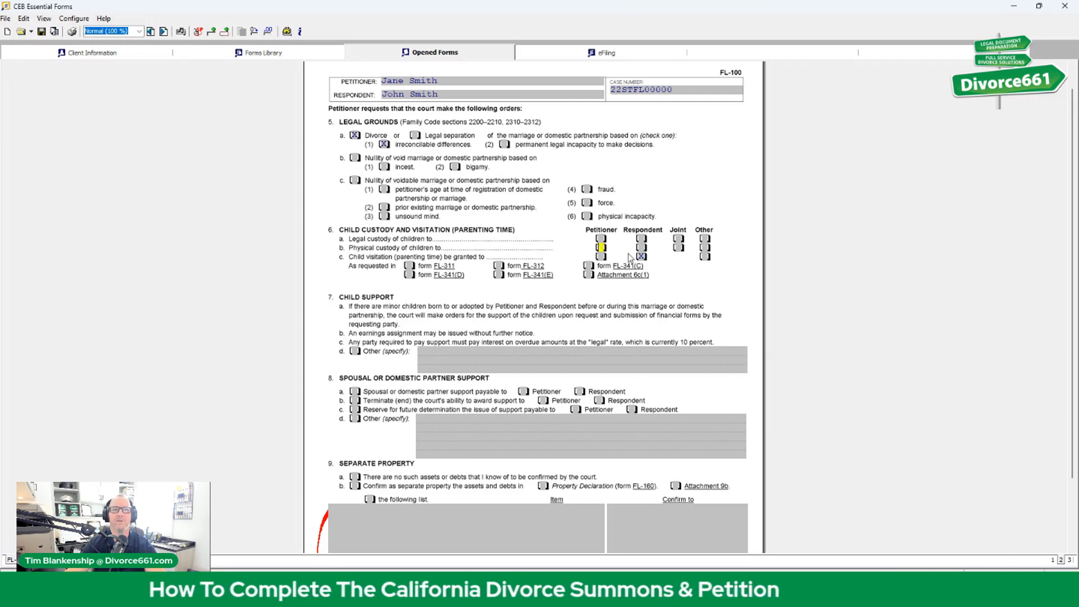
pyautogui.click(679, 238)
pyautogui.click(679, 248)
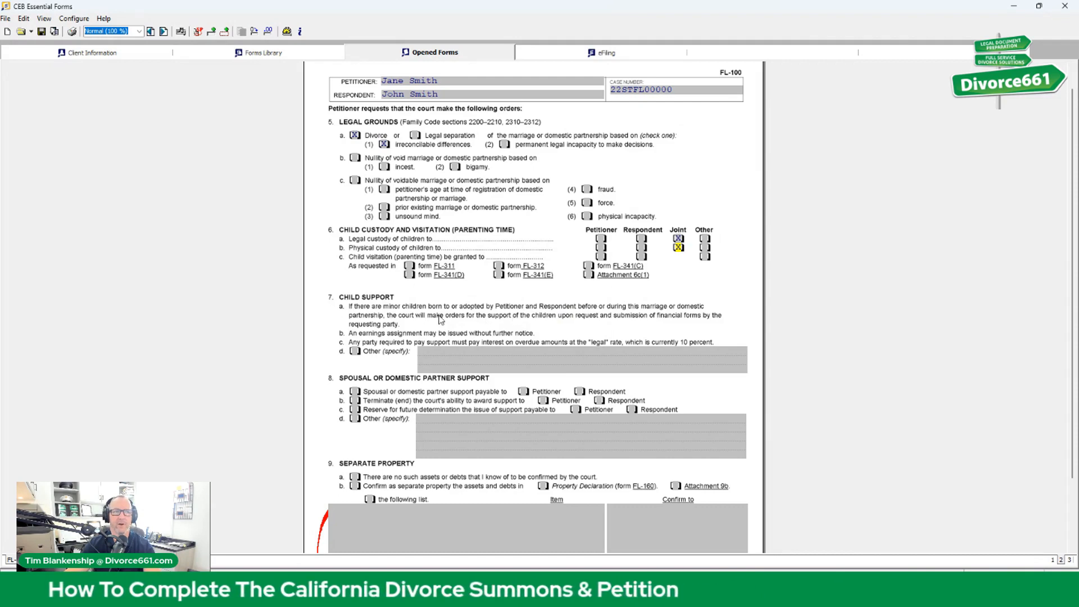
# Try marking Other in child support item 7d with its text field selected, and clear the mark
pyautogui.scroll(-1, 502, 329)
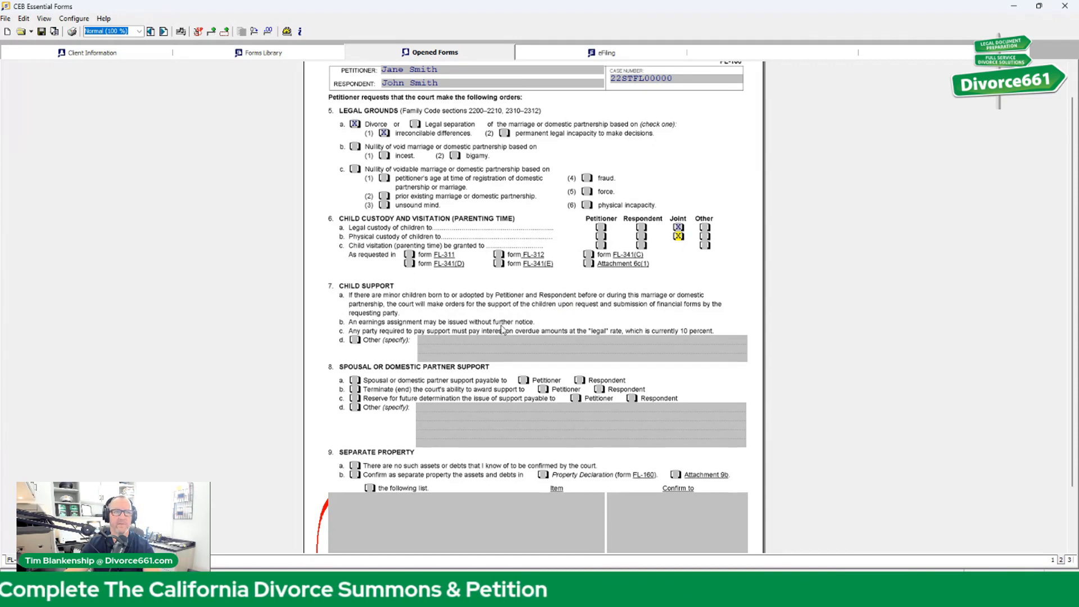
pyautogui.click(355, 340)
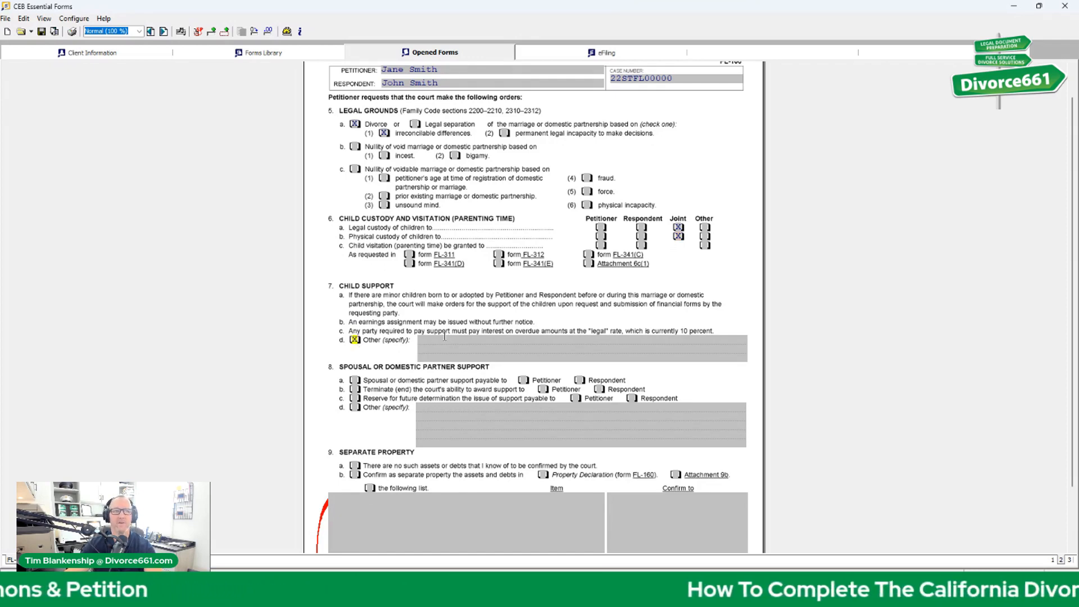
pyautogui.click(446, 343)
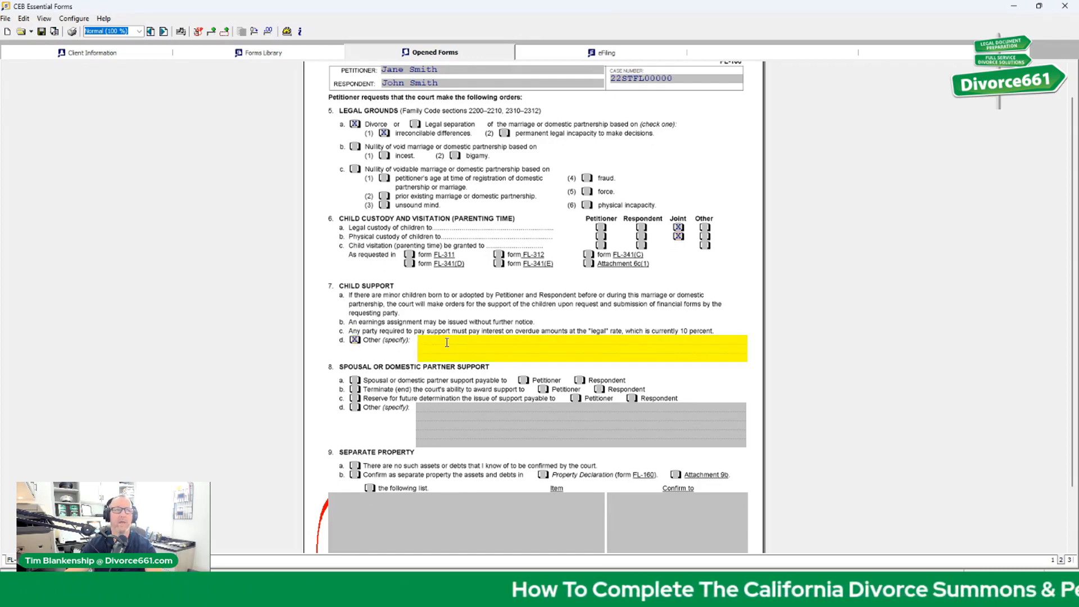
pyautogui.click(362, 345)
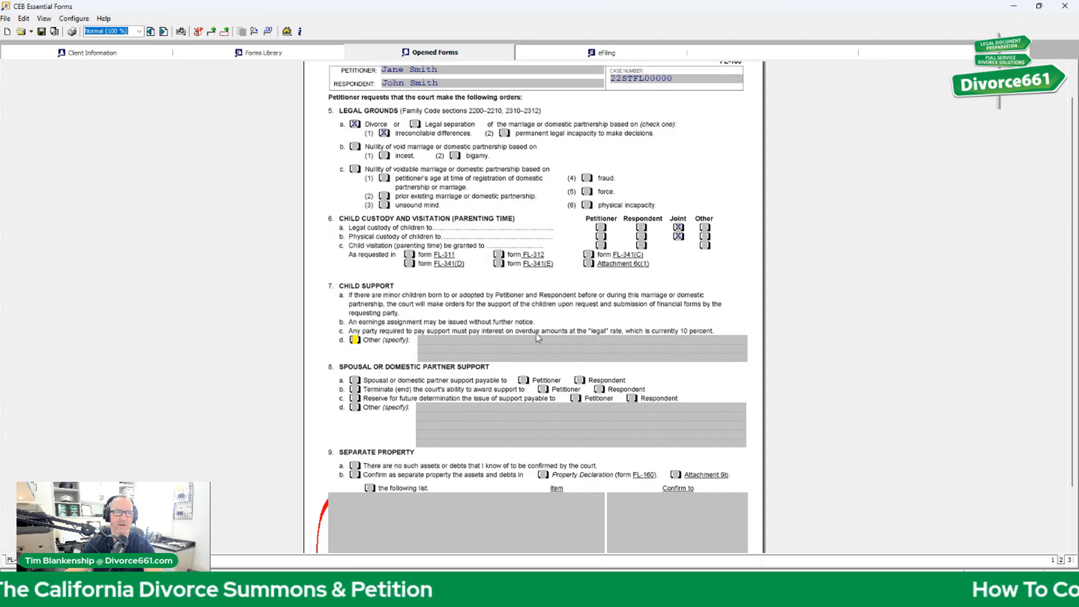
# Try marking spousal support payable to the Petitioner and to the Respondent in item 8a, and clear the marks
pyautogui.scroll(-3, 460, 346)
pyautogui.scroll(-1, 410, 349)
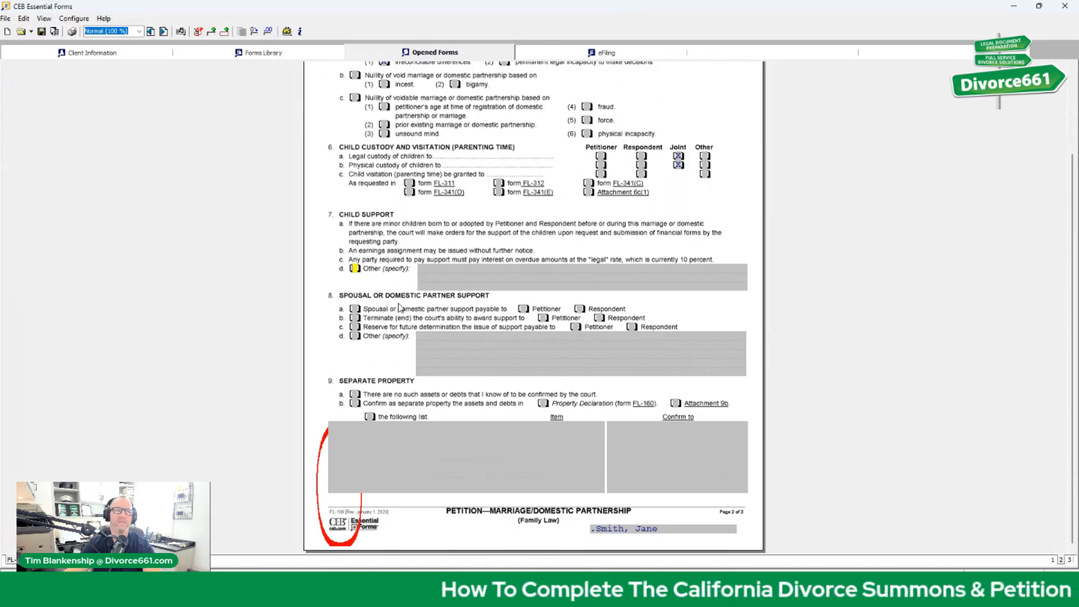
pyautogui.click(355, 310)
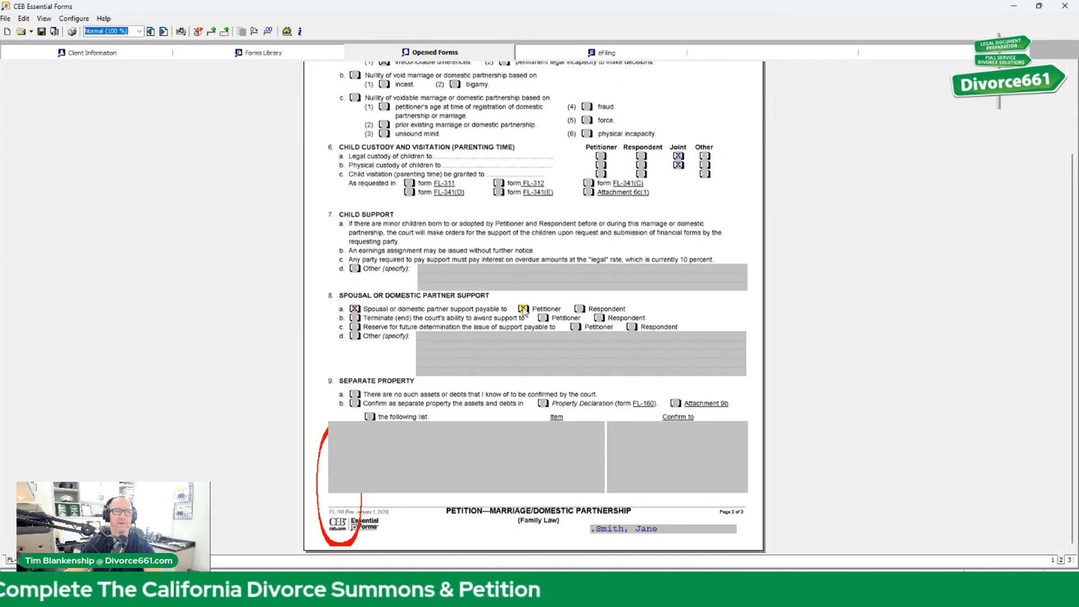
pyautogui.click(524, 309)
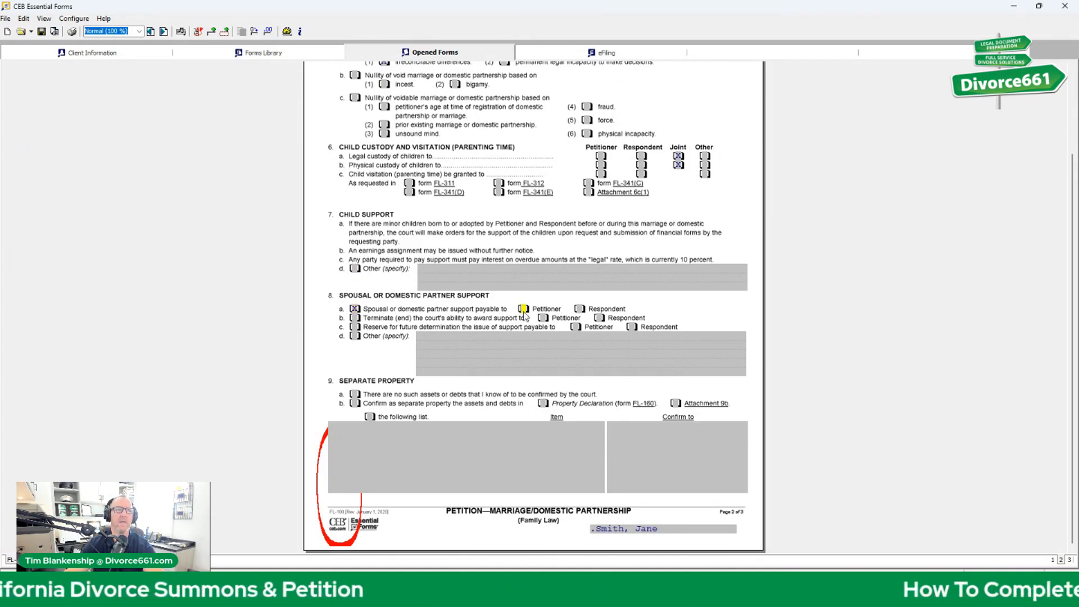
pyautogui.click(580, 309)
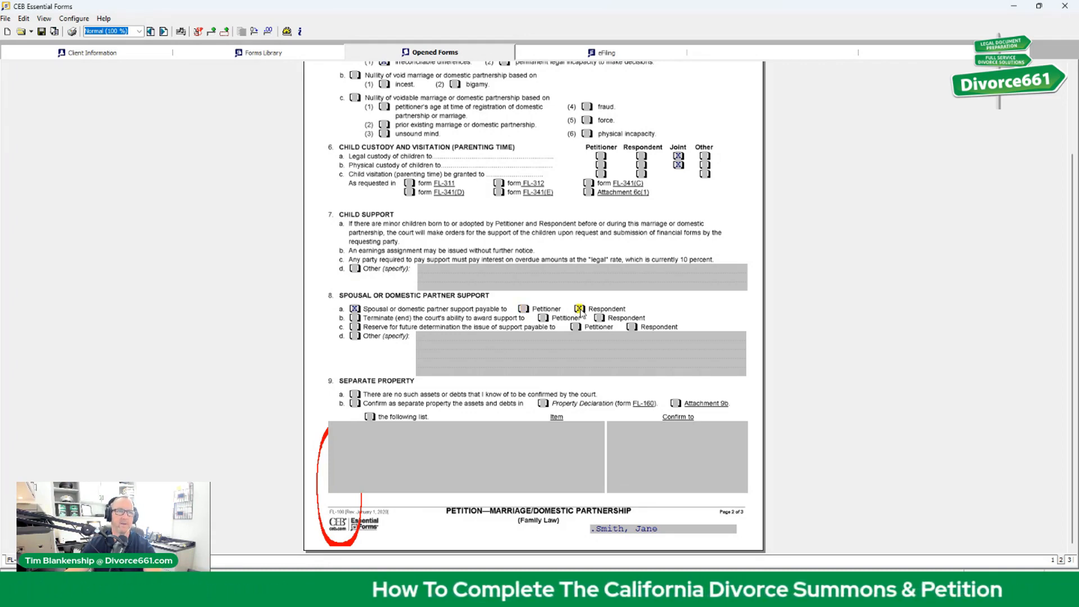
pyautogui.click(354, 309)
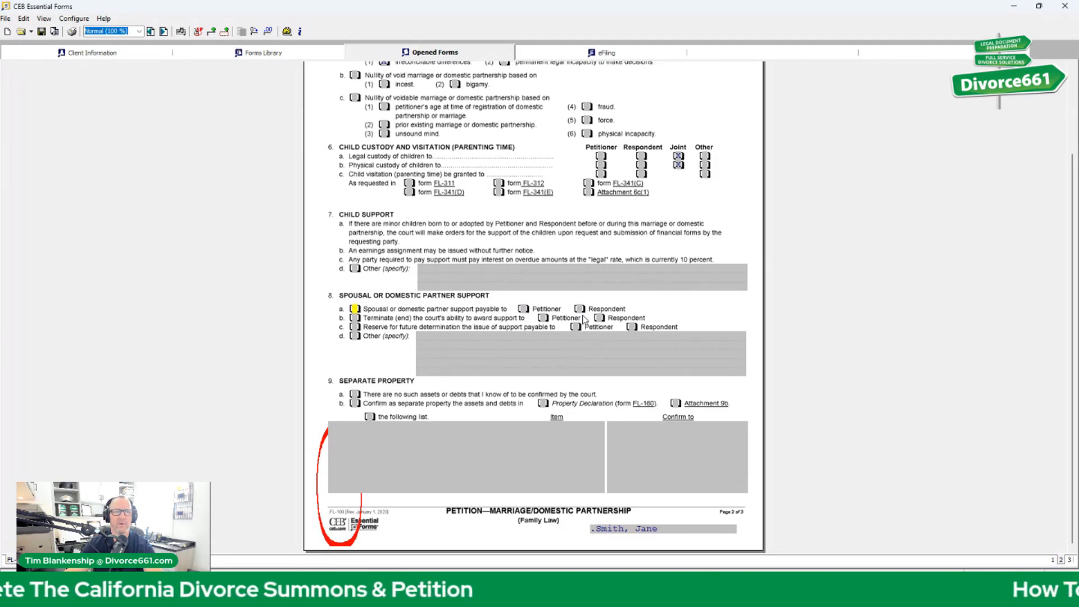
# Try marking termination of the court's ability to award support to the Petitioner and Respondent in item 8b
pyautogui.click(356, 319)
pyautogui.click(543, 318)
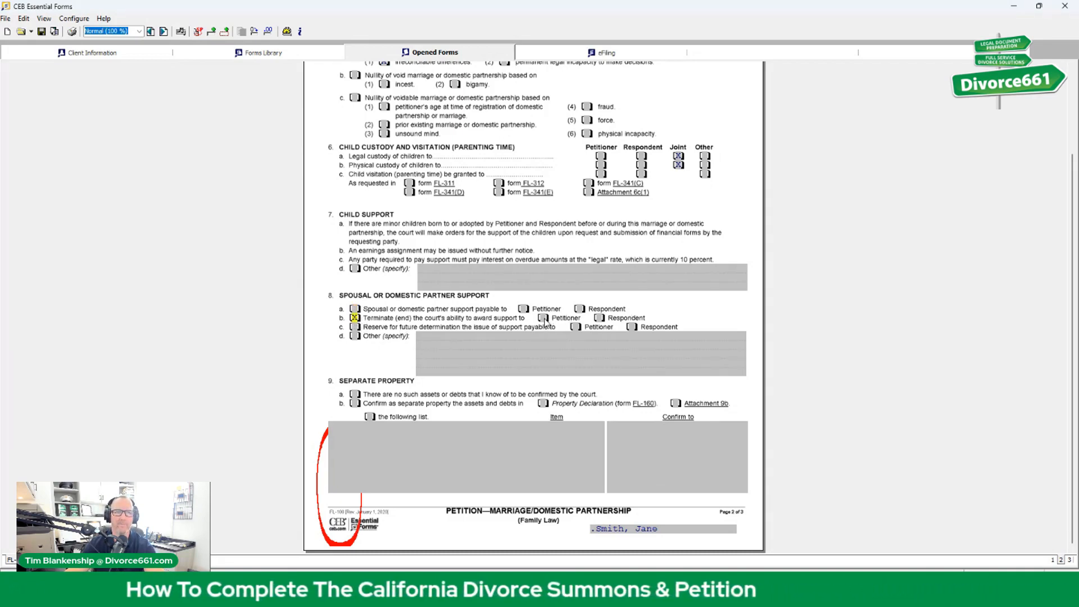
pyautogui.click(599, 318)
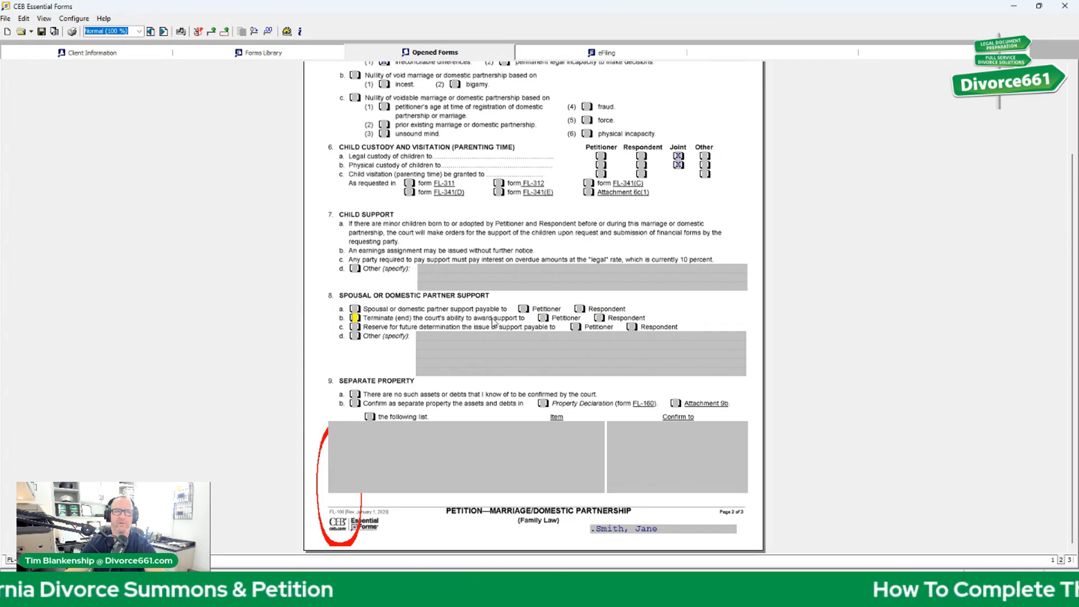
# Mark item 8c to reserve for future determination the issue of support payable to both Petitioner and Respondent
pyautogui.click(355, 328)
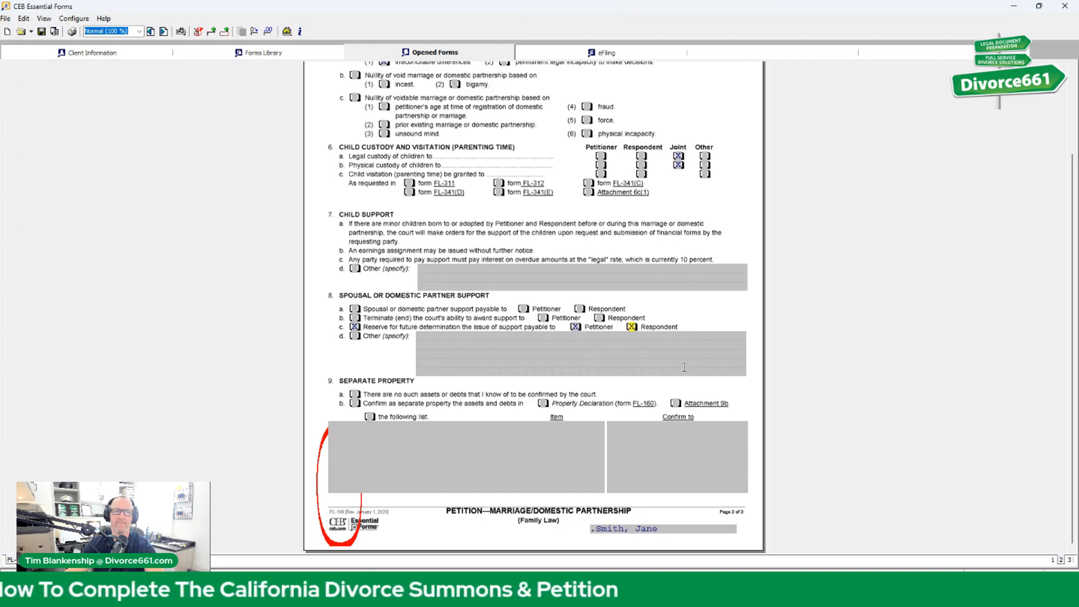
# Mark item 9b to confirm separate property in the following list, and try marking item 9a before clearing that mark
pyautogui.click(355, 404)
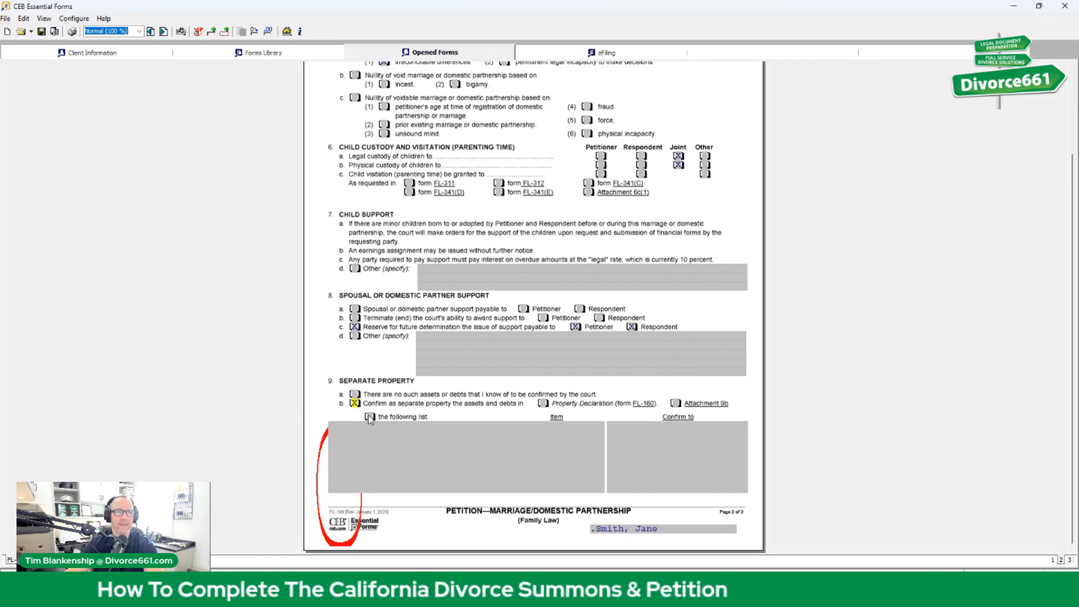
pyautogui.click(369, 417)
pyautogui.click(371, 427)
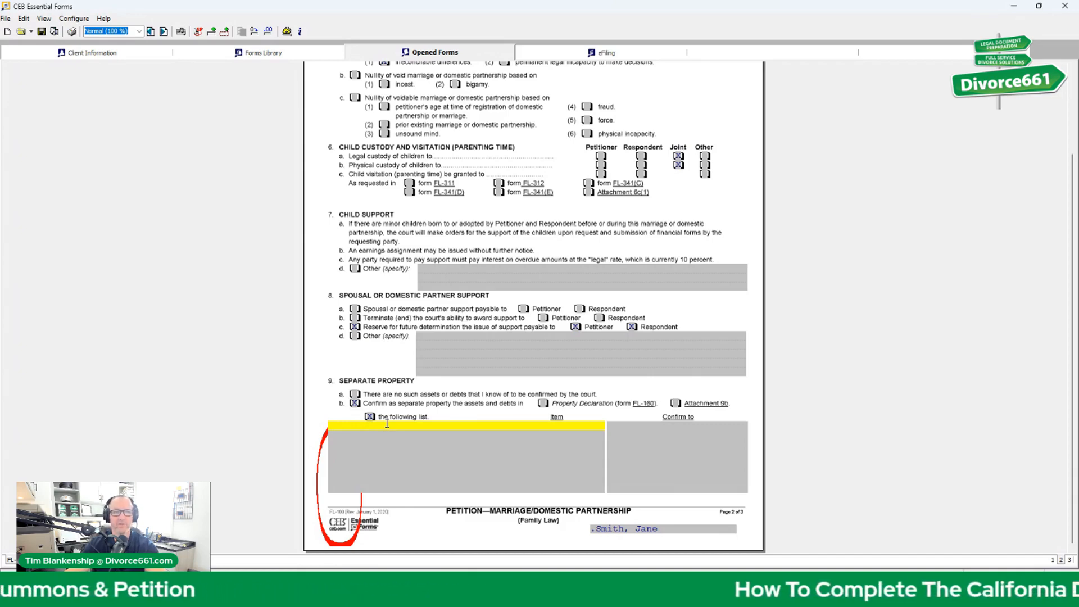
pyautogui.click(354, 394)
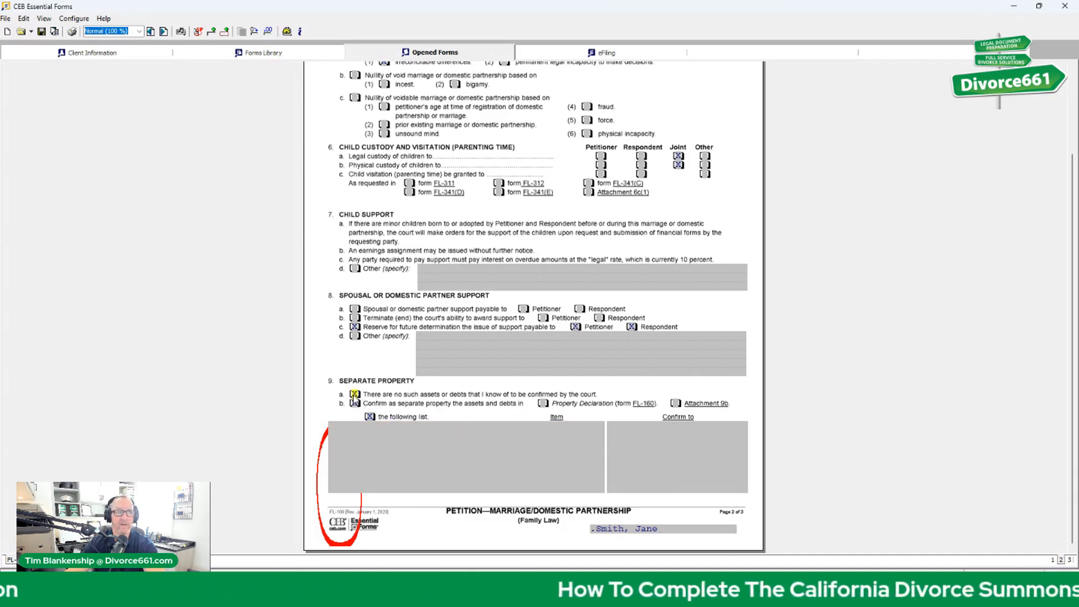
pyautogui.click(355, 394)
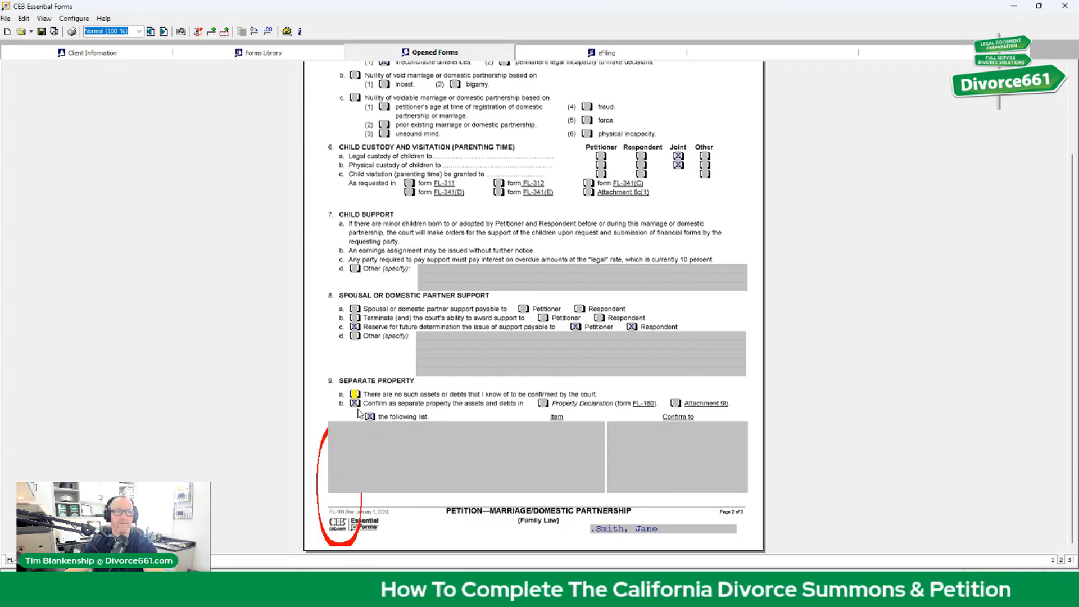
# Mark Property Declaration (form FL-160) in item 9b, clear the following list mark, and go through the empty item lines
pyautogui.click(543, 403)
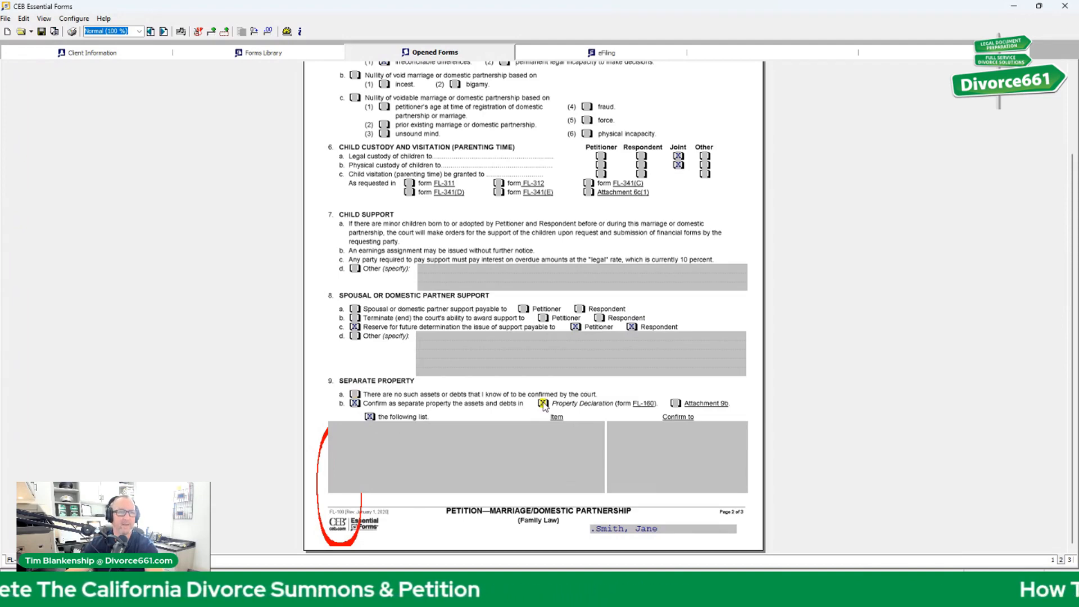
pyautogui.click(370, 417)
pyautogui.click(369, 429)
pyautogui.click(367, 436)
pyautogui.click(369, 446)
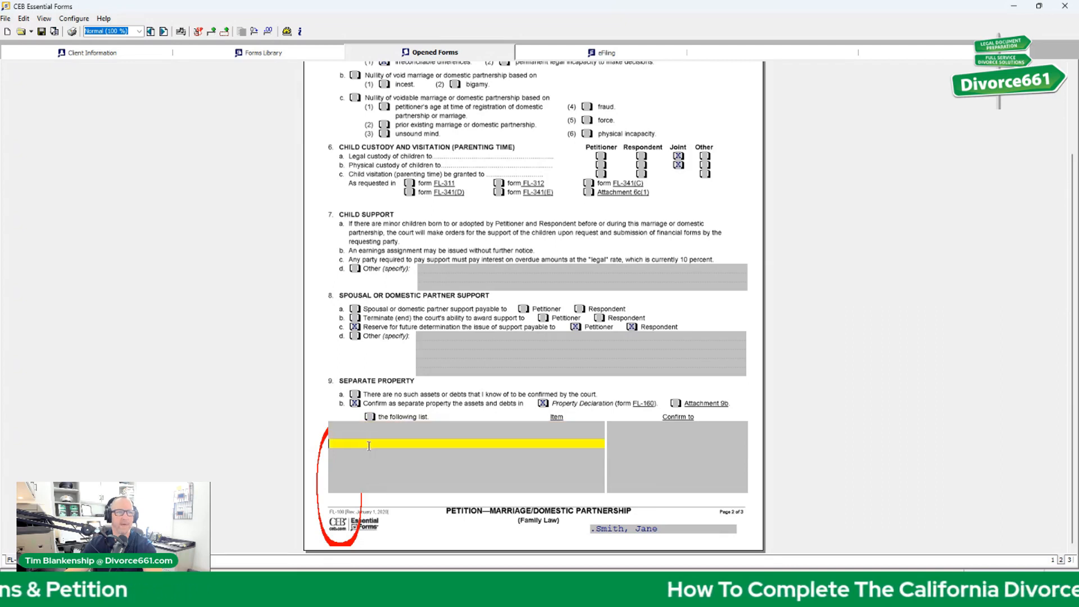
pyautogui.click(370, 455)
pyautogui.click(370, 463)
pyautogui.click(371, 473)
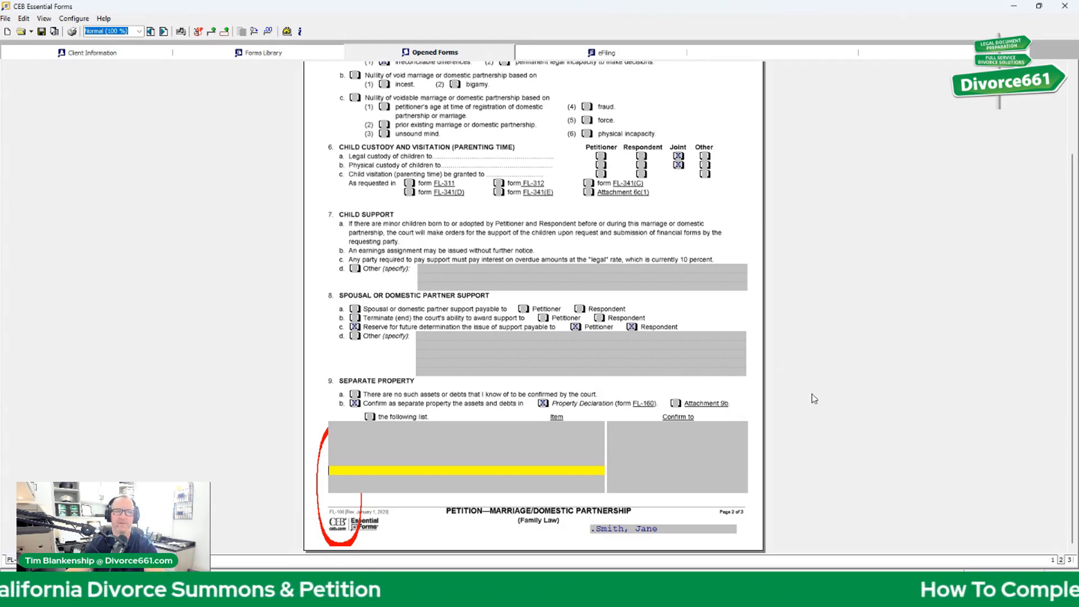
# Mark the following list in item 9b and enter "Parties intend to enter into a full written agreement." across its first two lines
pyautogui.click(370, 417)
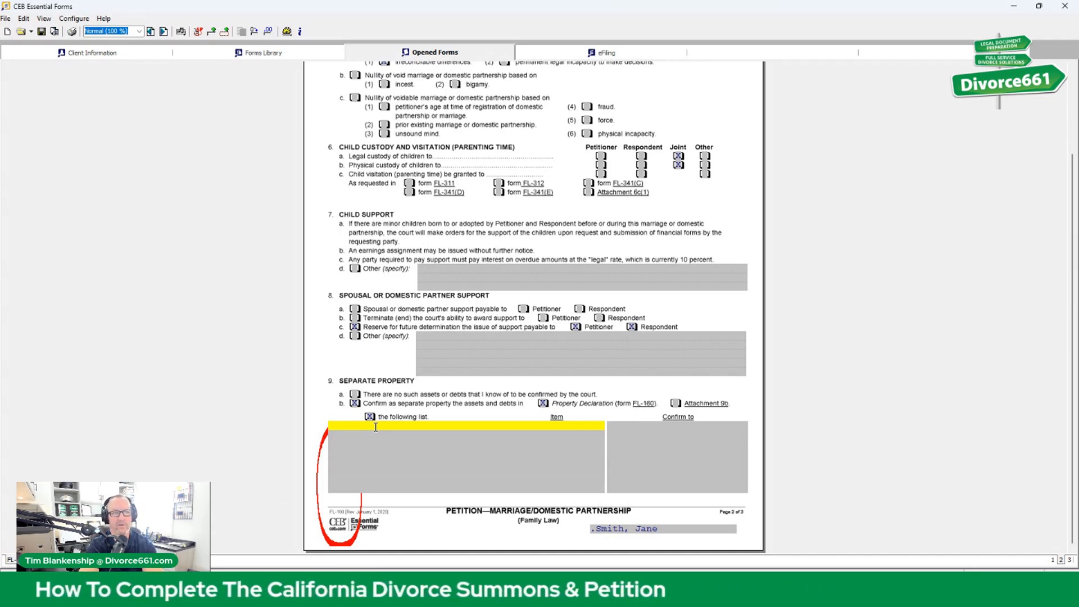
pyautogui.write('Part')
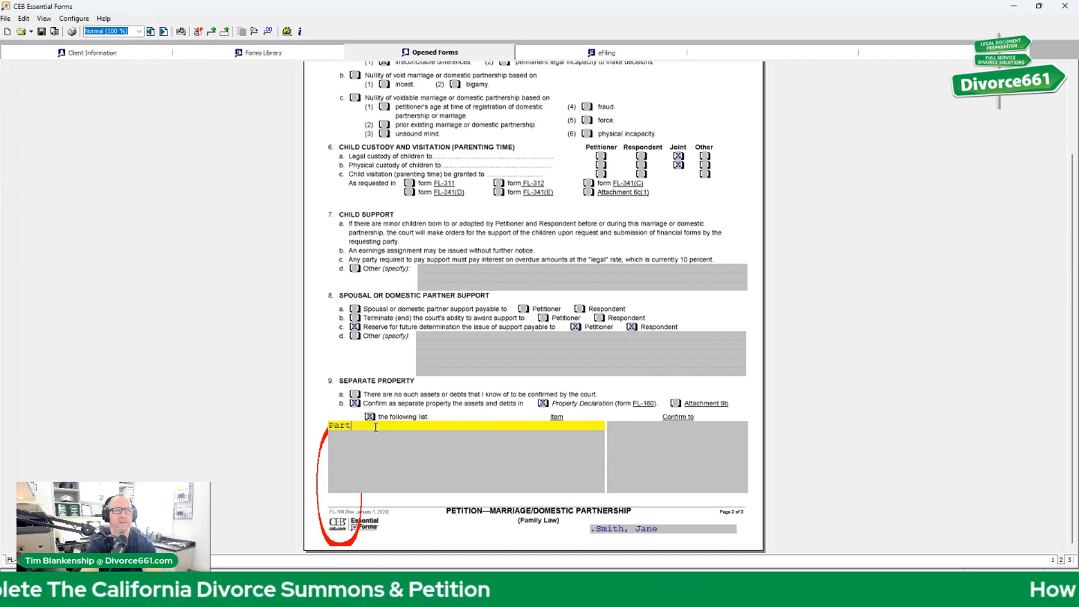
pyautogui.write('ies i')
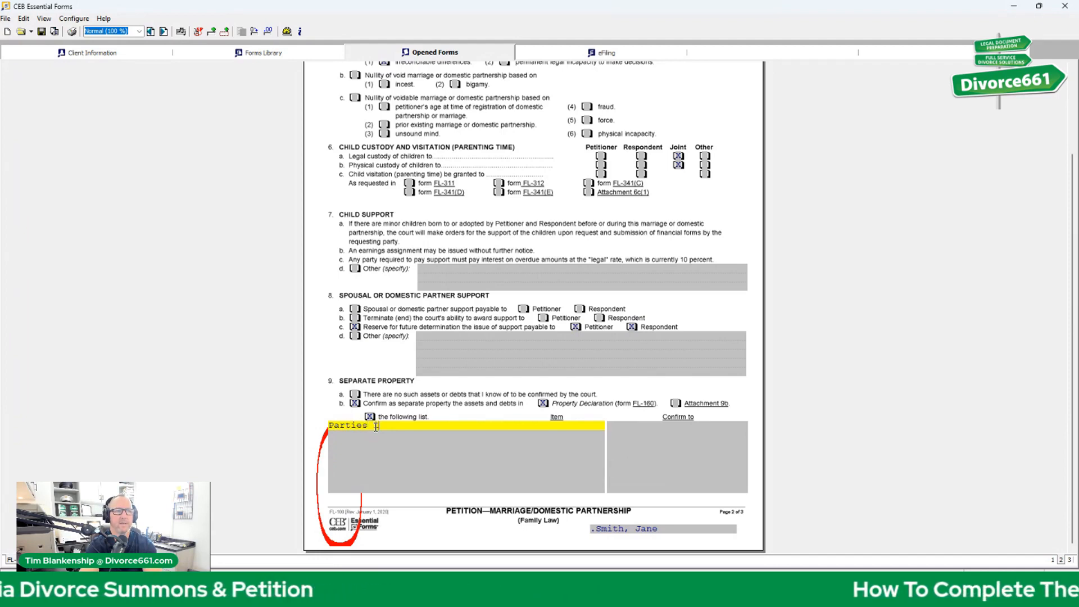
pyautogui.write('netend t')
pyautogui.press('BackSpace')
pyautogui.press('BackSpace')
pyautogui.press('BackSpace')
pyautogui.press('BackSpace')
pyautogui.press('BackSpace')
pyautogui.press('BackSpace')
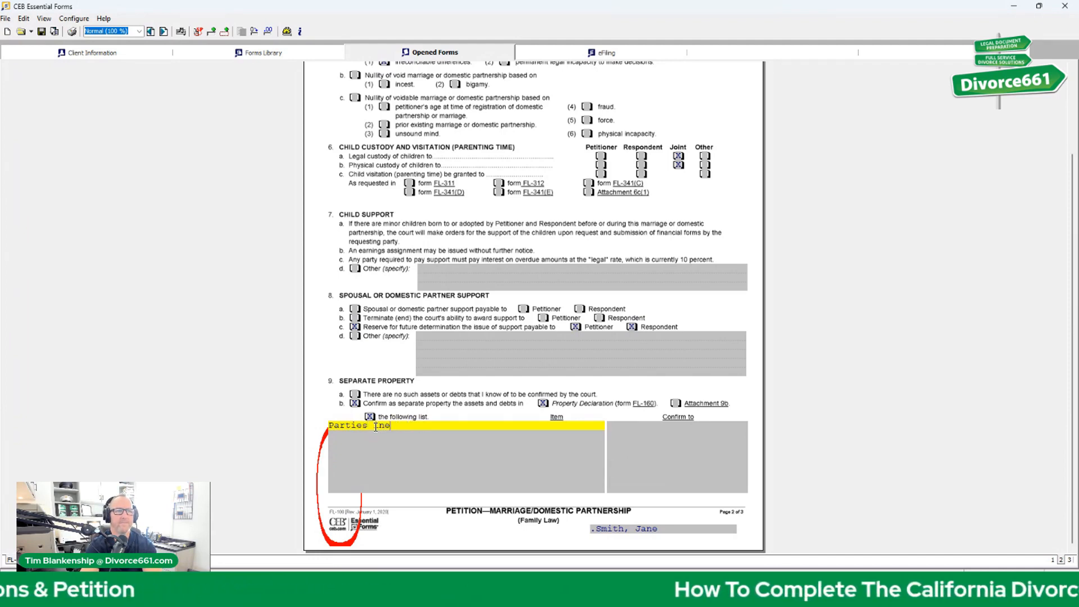
pyautogui.press('BackSpace')
pyautogui.write('tend to enter in')
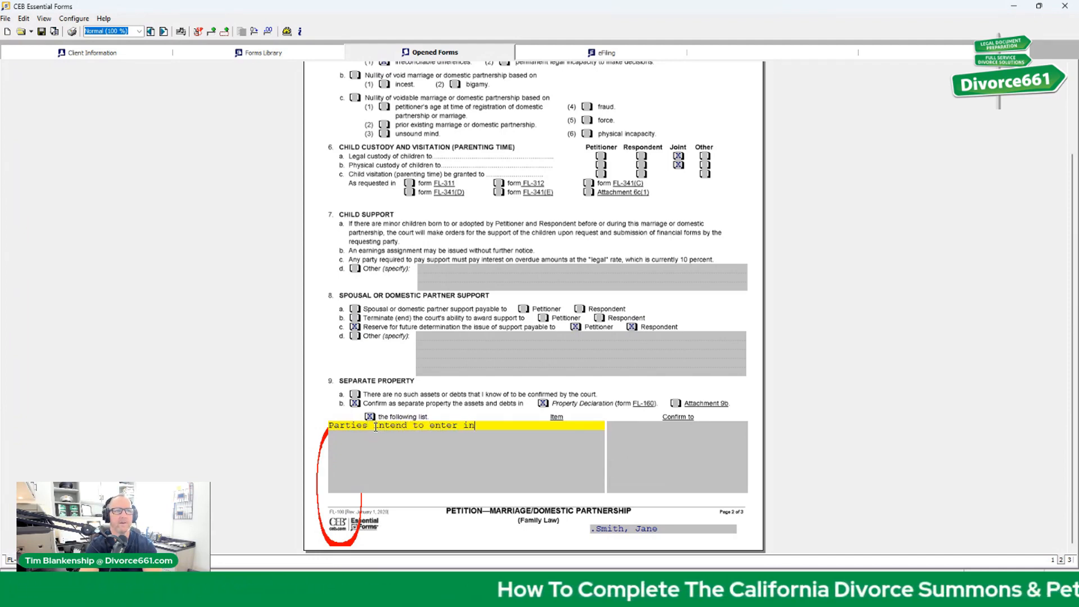
pyautogui.write('to a full written')
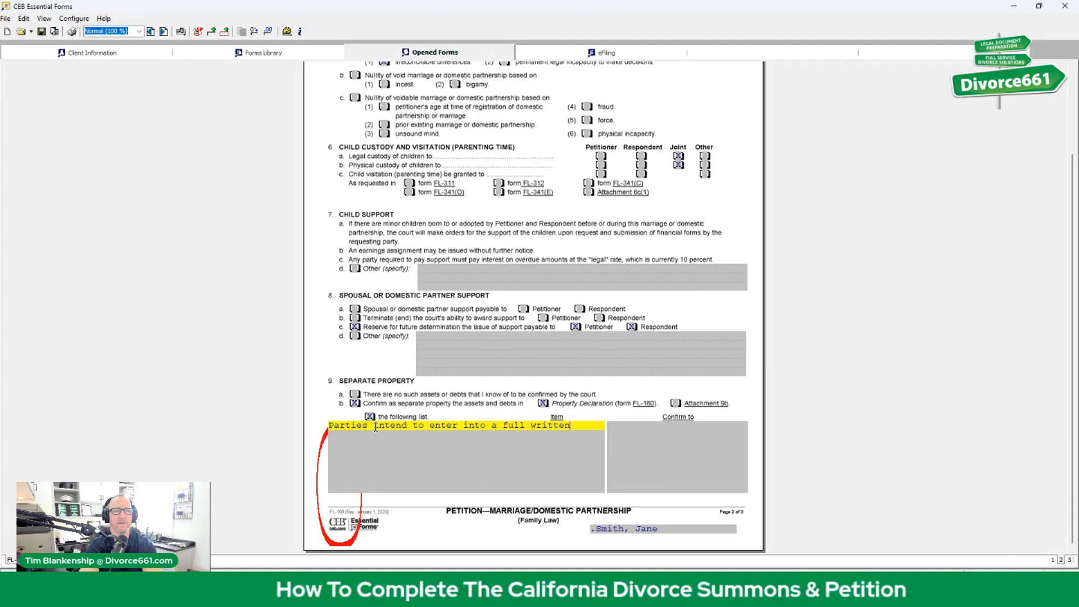
pyautogui.press('Return')
pyautogui.write('agreement.')
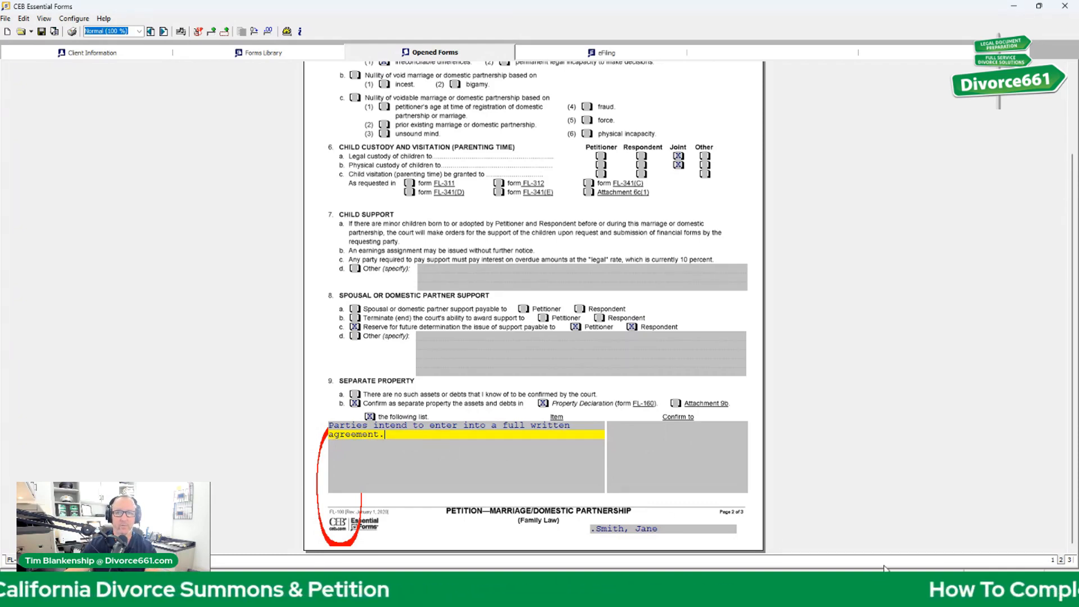
# On page 3, mark item 10b to determine rights to community and quasi-community property, with assets and debts listed as follows
pyautogui.click(1070, 561)
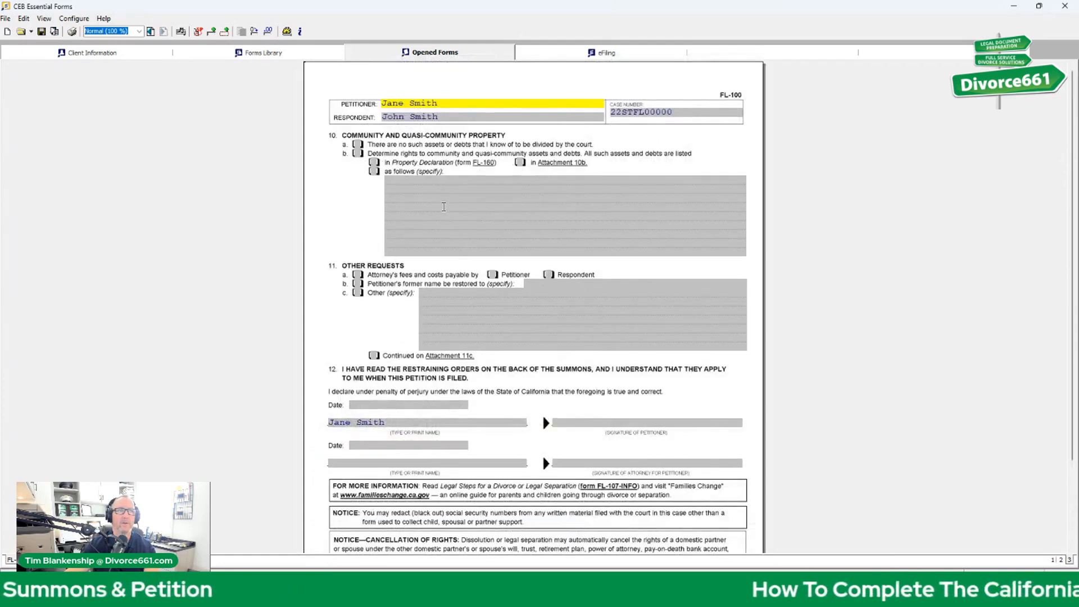
pyautogui.click(358, 145)
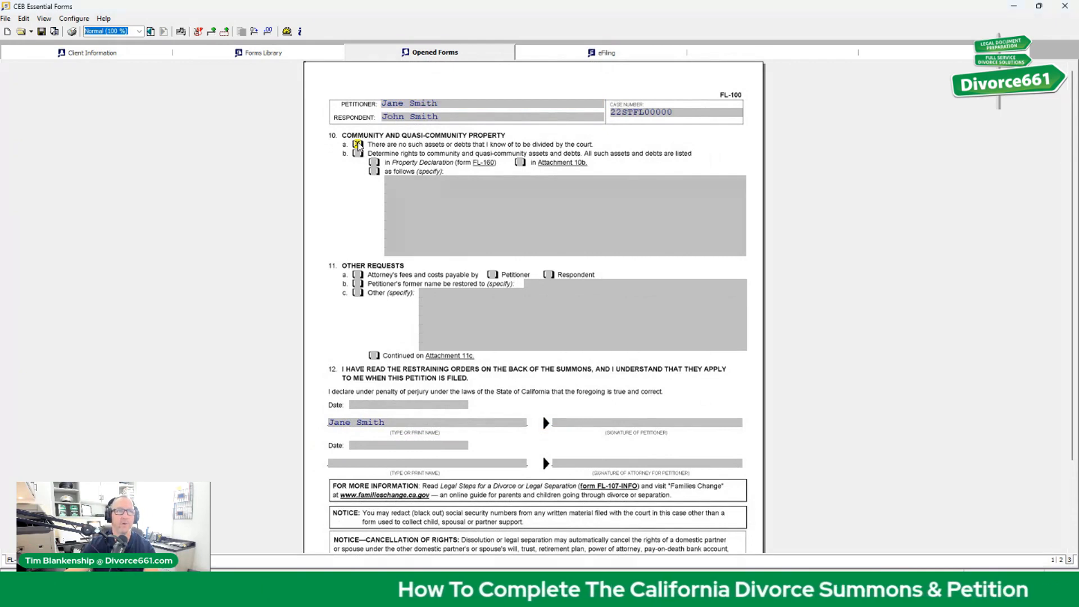
pyautogui.click(374, 171)
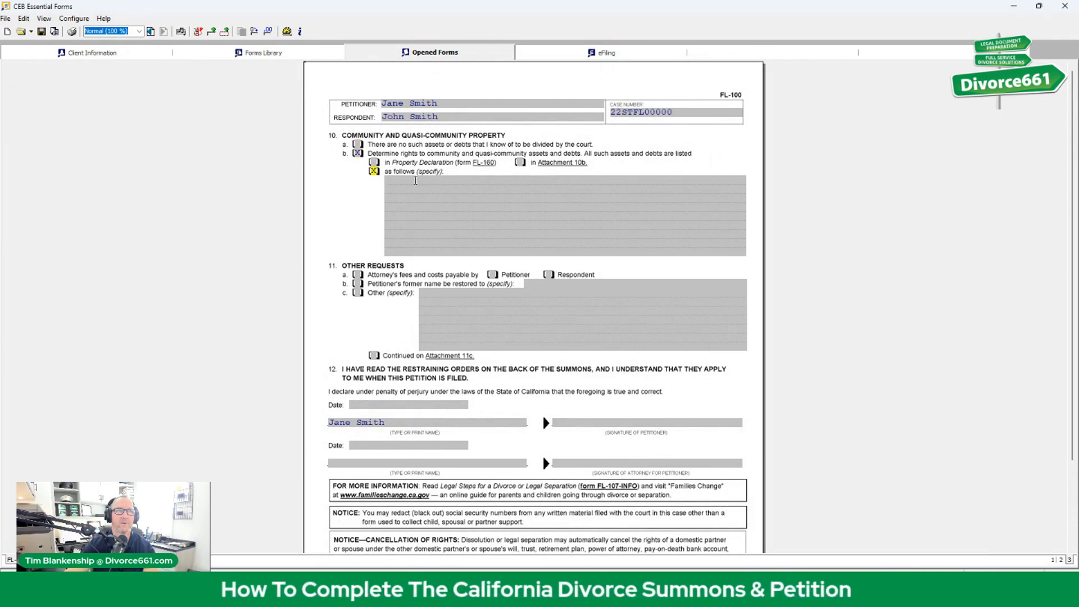
# Enter "to be determined" as the community and quasi-community property listing under item 10b
pyautogui.click(416, 181)
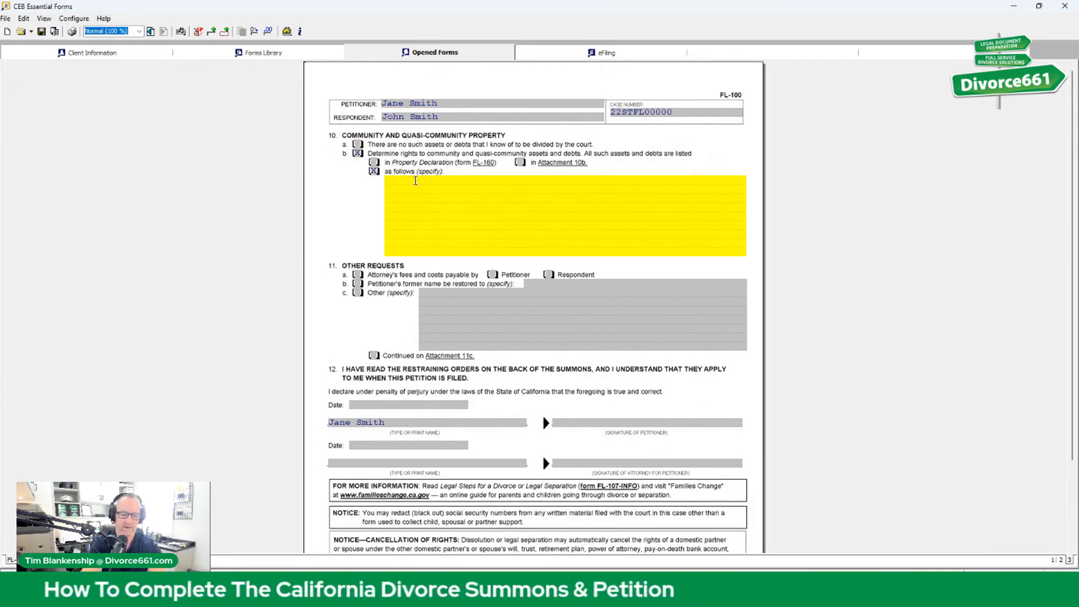
pyautogui.write('to b')
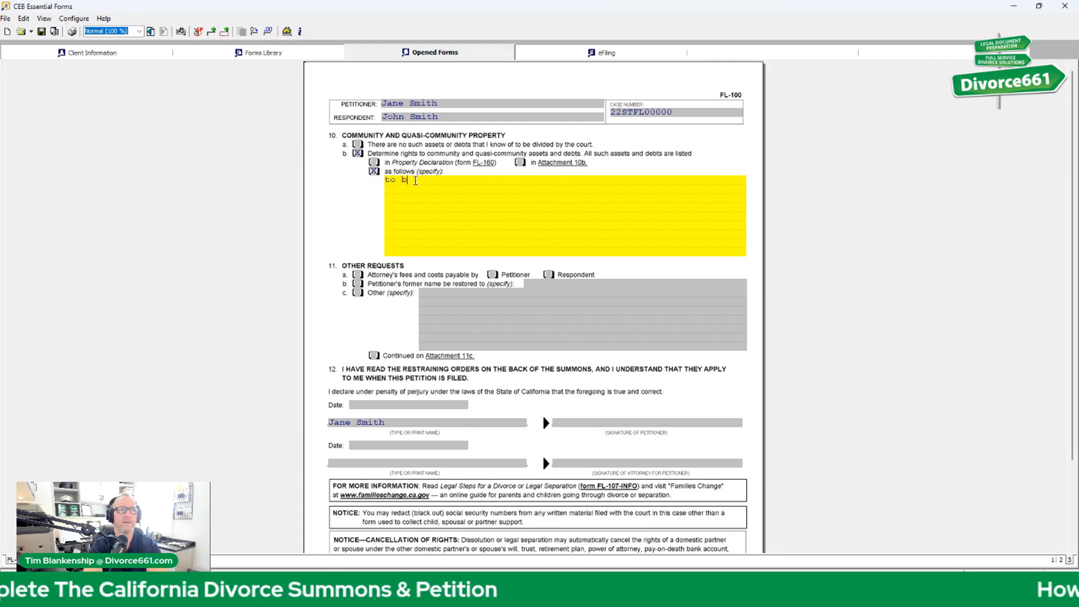
pyautogui.write('e detrmined')
pyautogui.press('BackSpace')
pyautogui.press('BackSpace')
pyautogui.press('BackSpace')
pyautogui.press('BackSpace')
pyautogui.press('BackSpace')
pyautogui.press('BackSpace')
pyautogui.write('e dete')
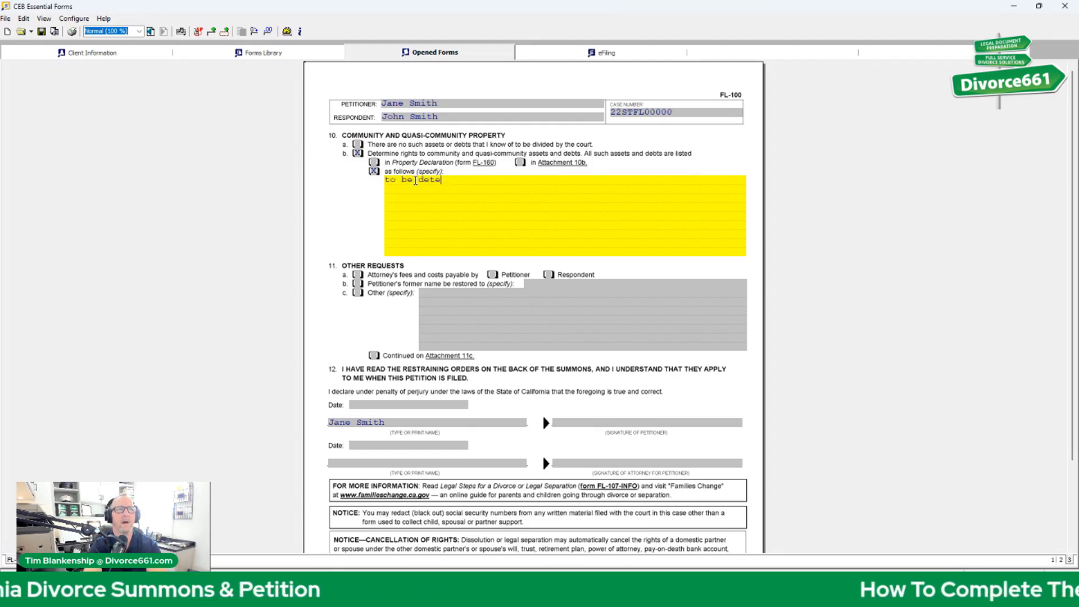
pyautogui.write('rme')
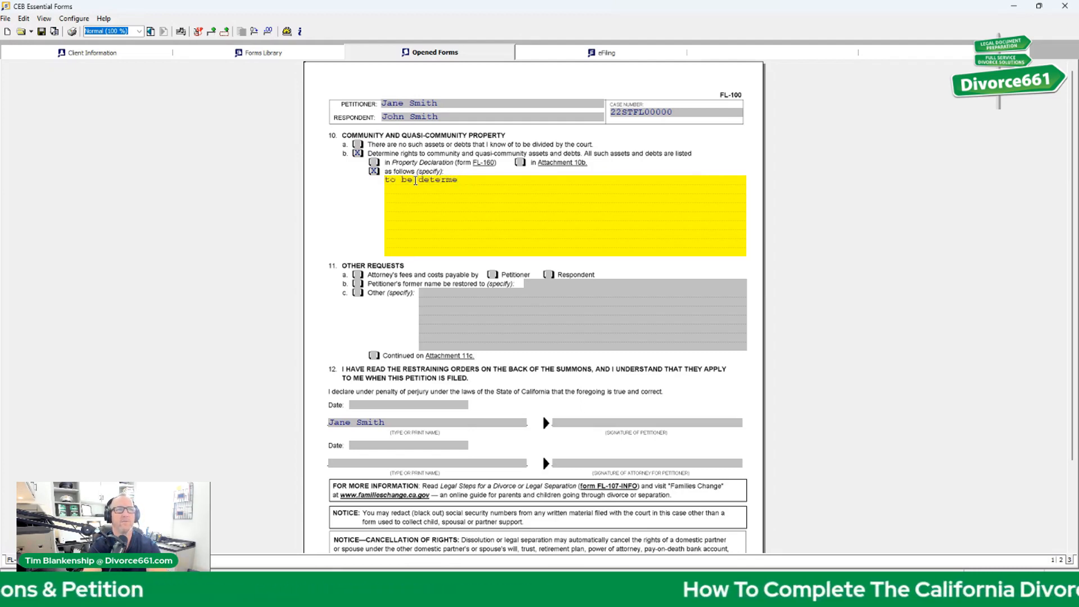
pyautogui.press('BackSpace')
pyautogui.write('ined')
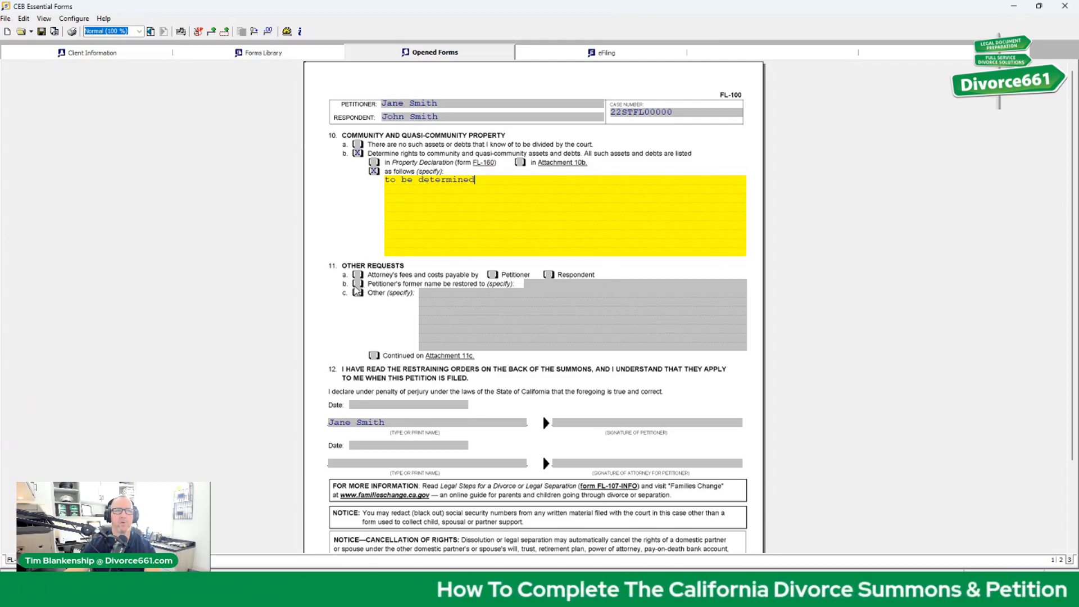
# Try marking item 11b to restore the petitioner's former name and enter that former name
pyautogui.click(446, 103)
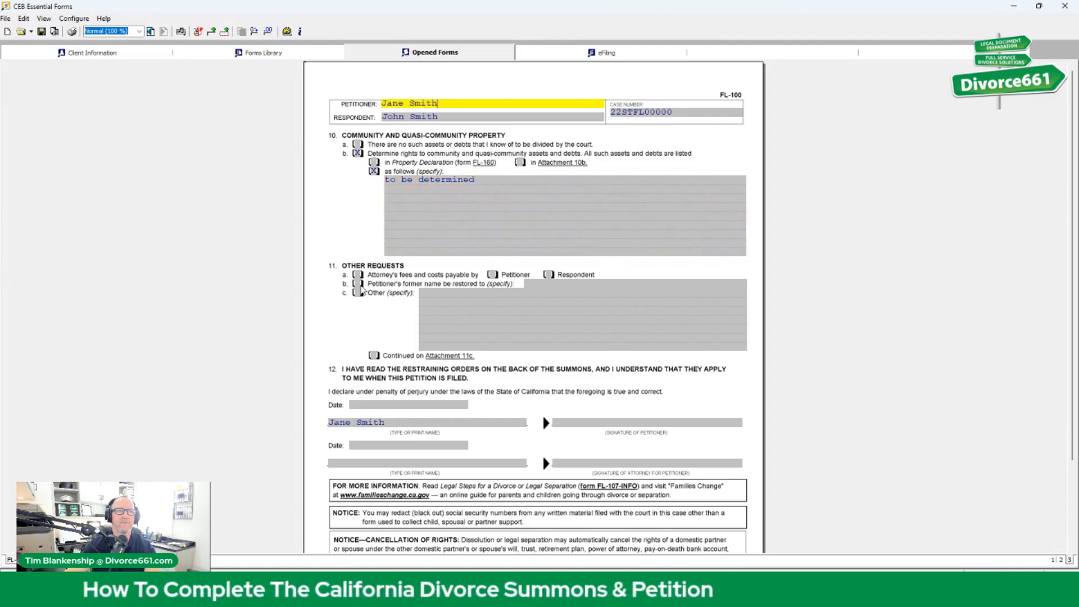
pyautogui.click(358, 284)
pyautogui.click(561, 283)
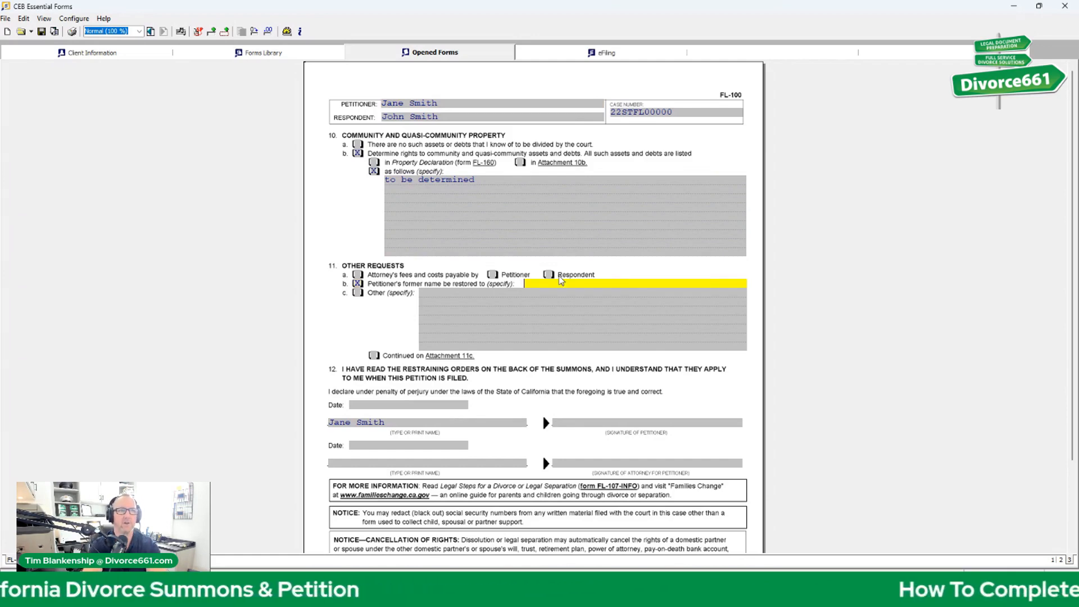
pyautogui.write('jane j')
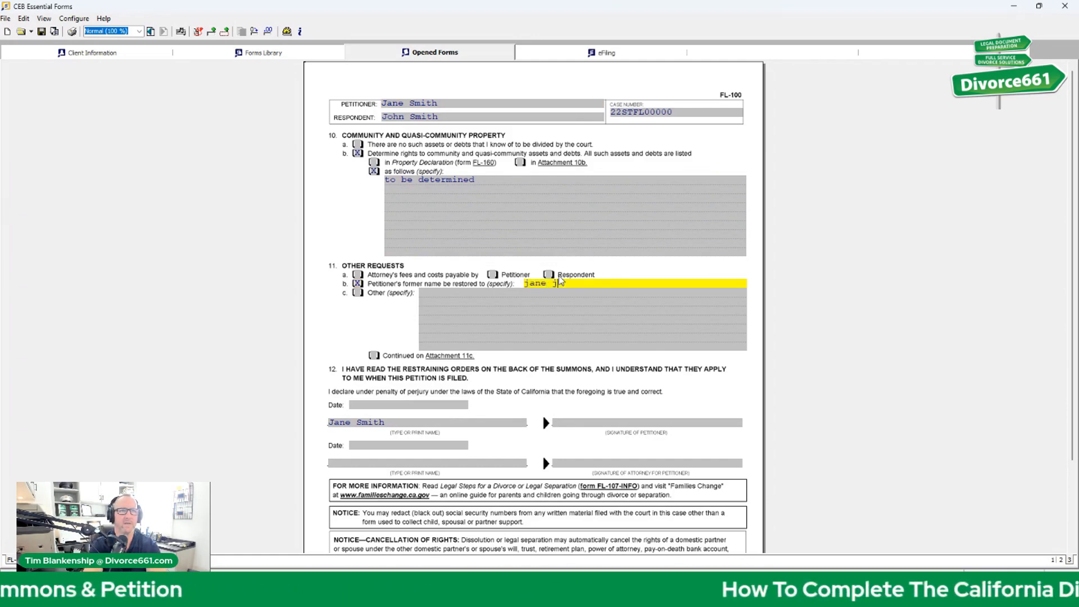
pyautogui.press('BackSpace')
pyautogui.press('BackSpace')
pyautogui.press('BackSpace')
pyautogui.press('BackSpace')
pyautogui.press('BackSpace')
pyautogui.press('BackSpace')
pyautogui.write('Ja')
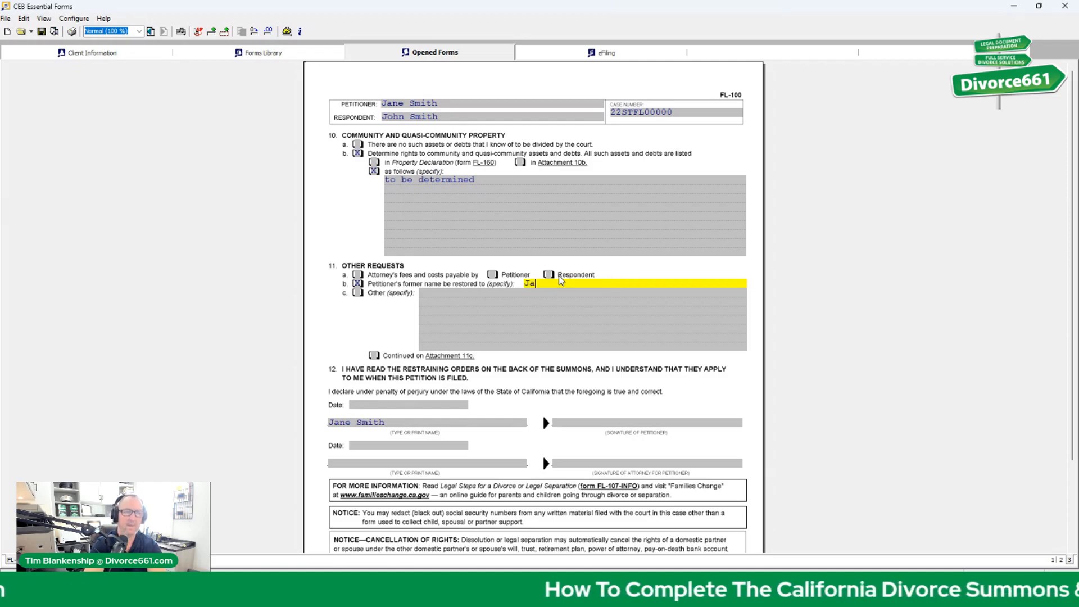
pyautogui.write('ne Smi')
pyautogui.press('BackSpace')
pyautogui.press('BackSpace')
pyautogui.press('BackSpace')
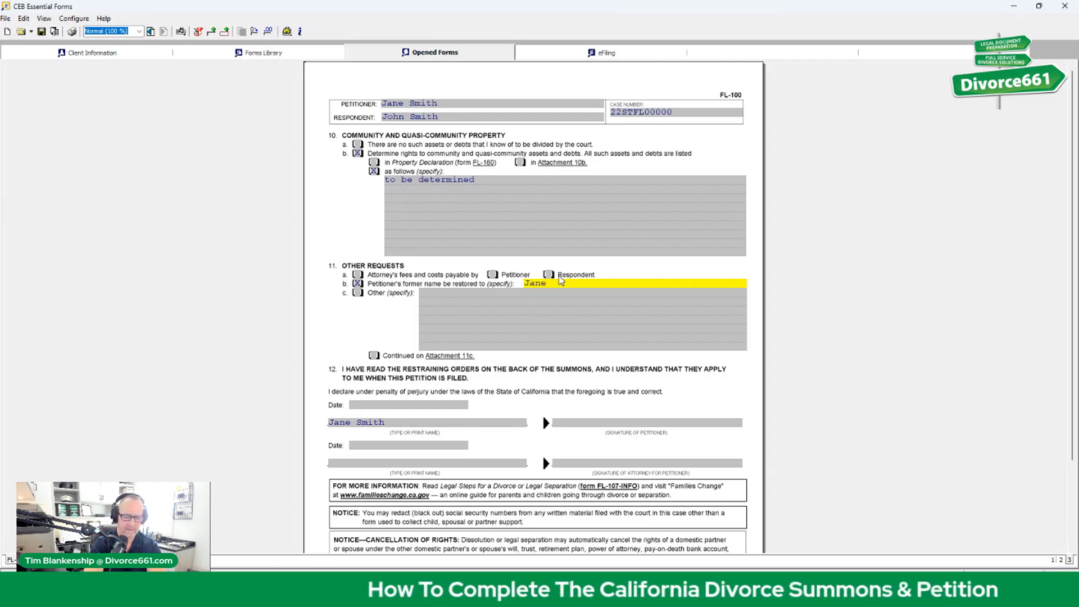
pyautogui.write('Jones')
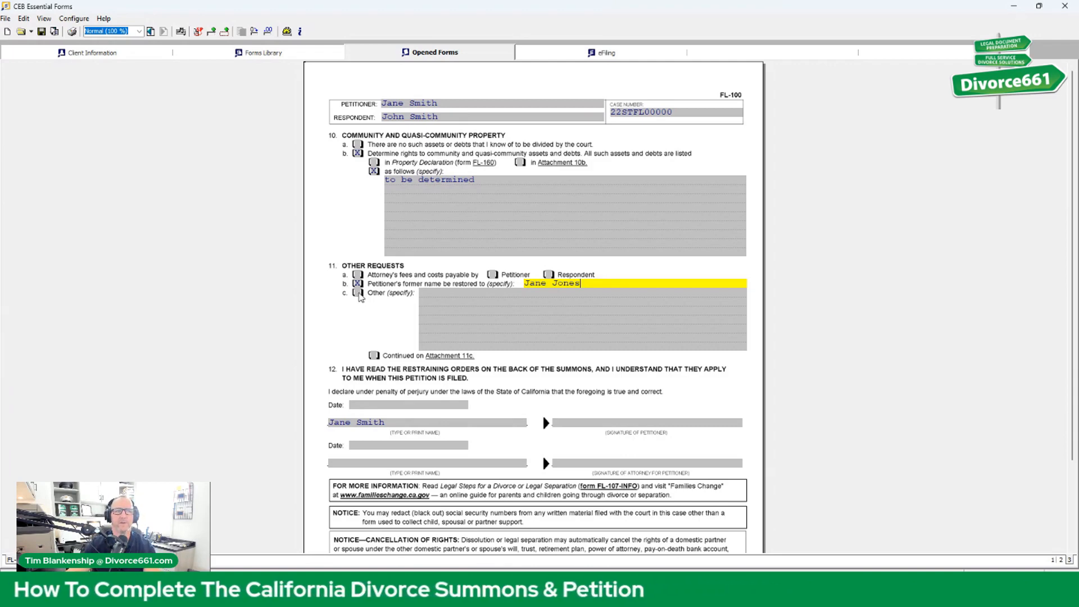
# Mark Other in item 11c, and remove the former name and the mark from item 11b
pyautogui.click(358, 293)
pyautogui.moveTo(590, 283); pyautogui.dragTo(523, 287)
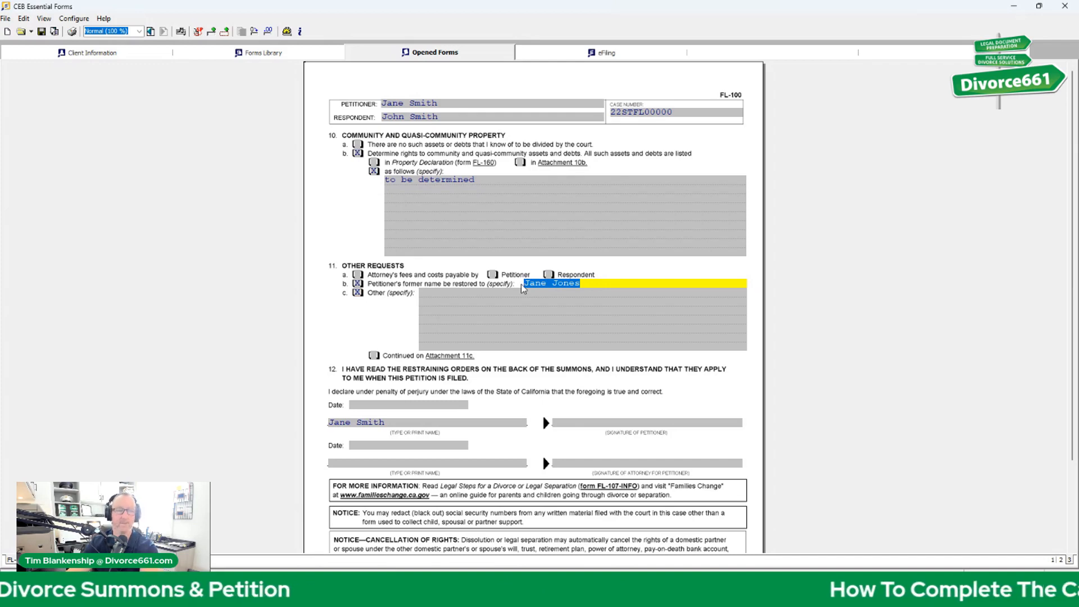
pyautogui.press('Delete')
pyautogui.click(358, 284)
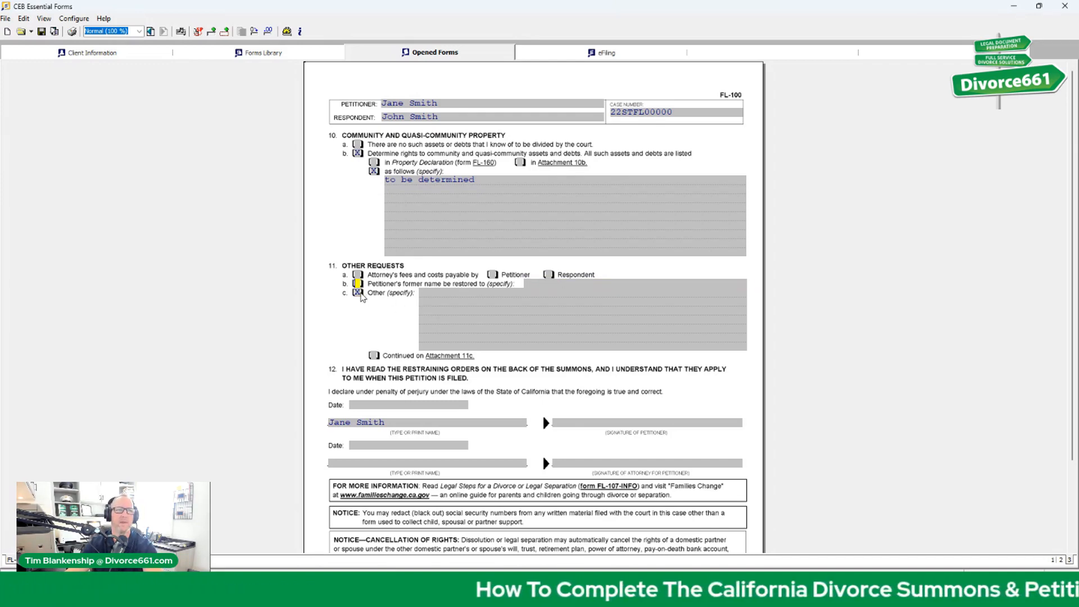
# Enter "None" as the specification for Other in item 11c
pyautogui.click(444, 294)
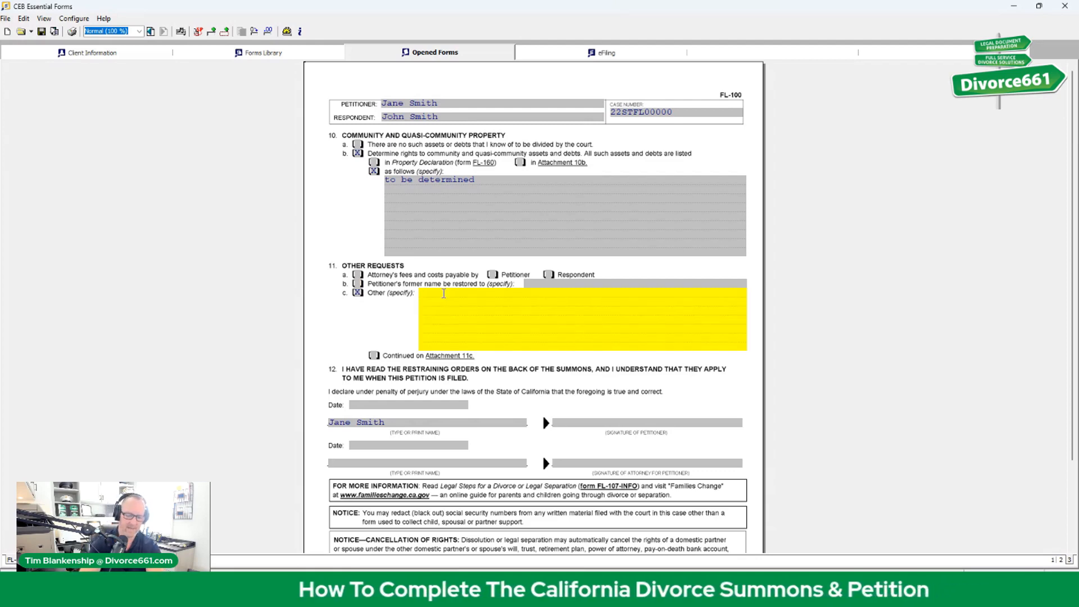
pyautogui.write('None')
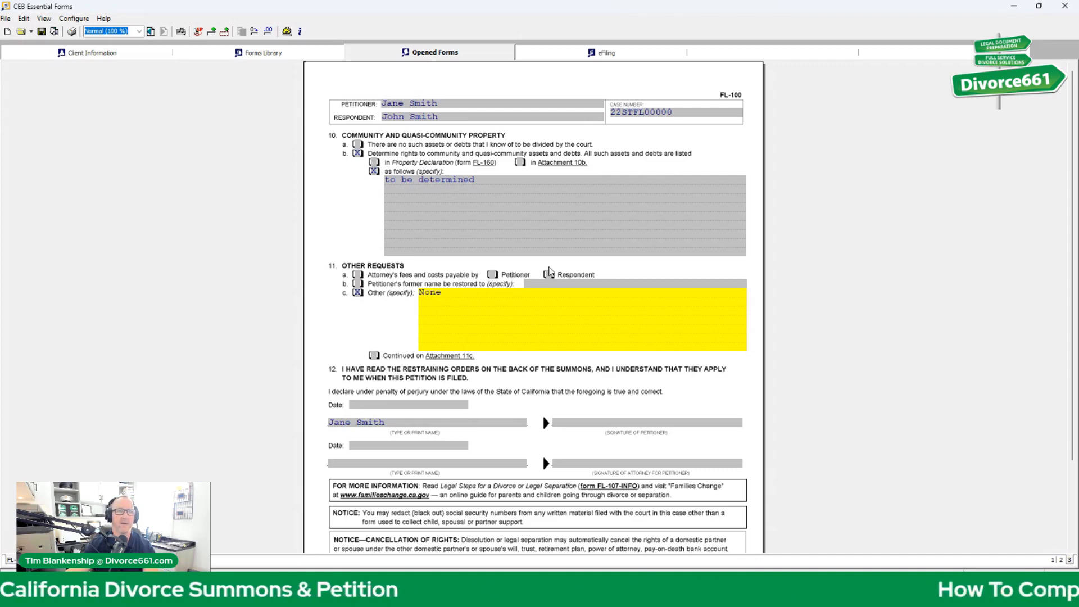
pyautogui.doubleClick(450, 291)
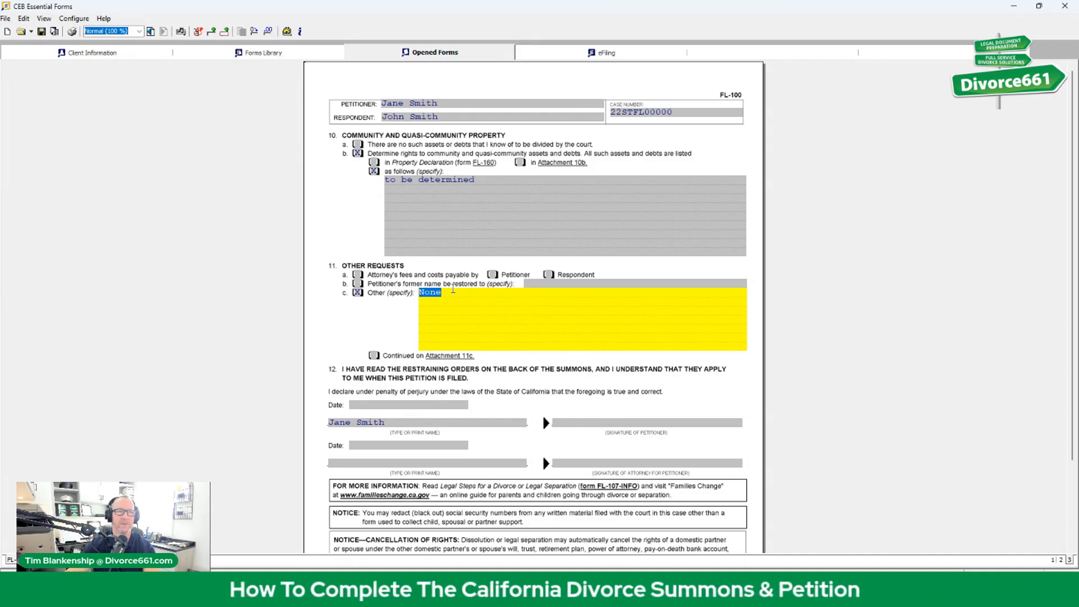
# Examine the petitioner's date, printed name and signature fields in the item 12 declaration
pyautogui.scroll(-2, 456, 288)
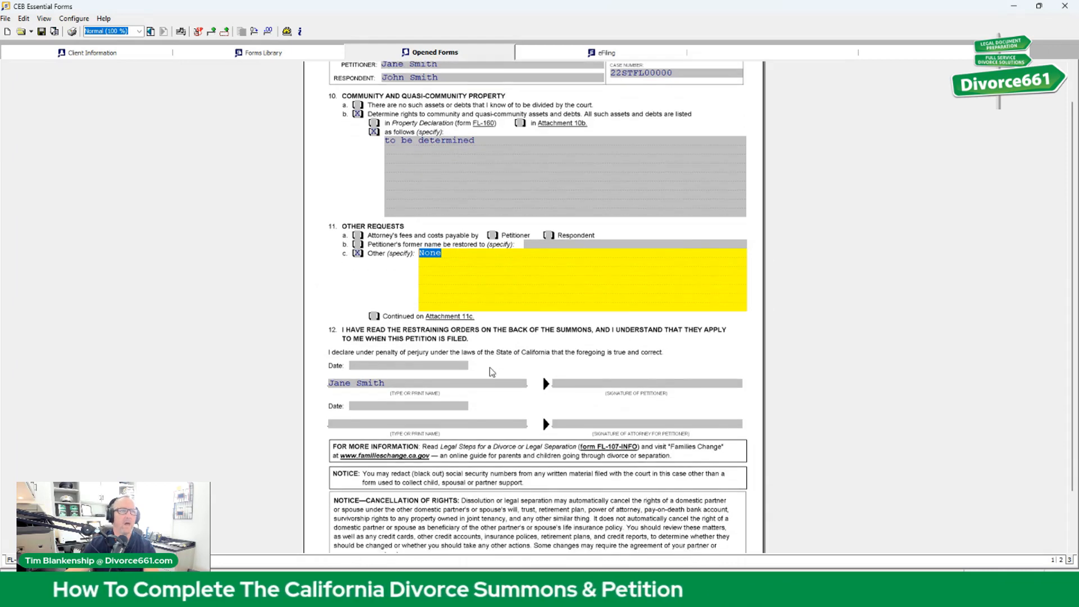
pyautogui.click(406, 355)
pyautogui.click(405, 373)
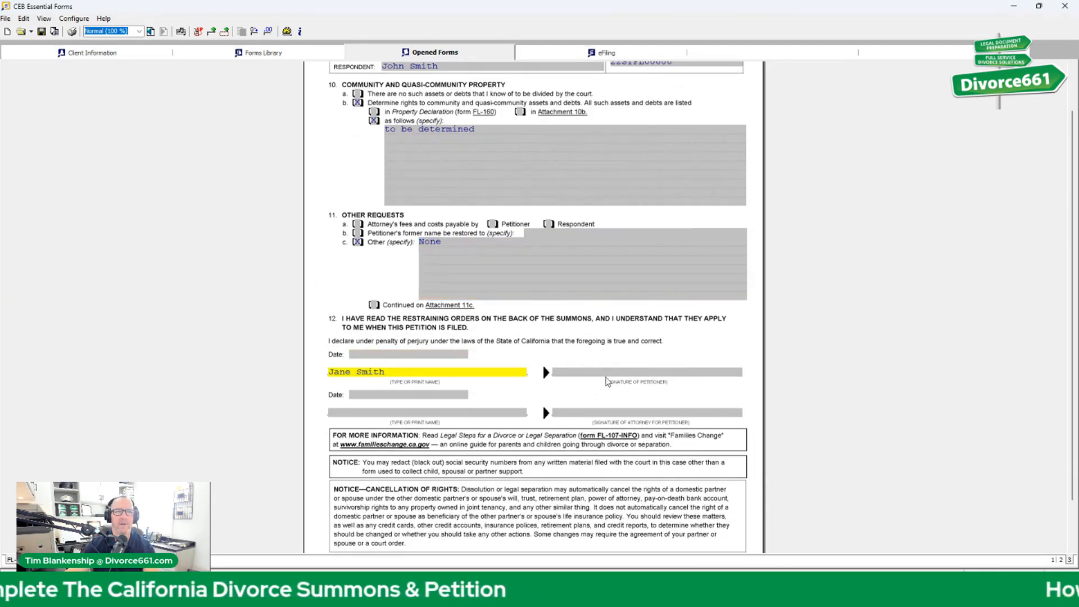
pyautogui.click(608, 373)
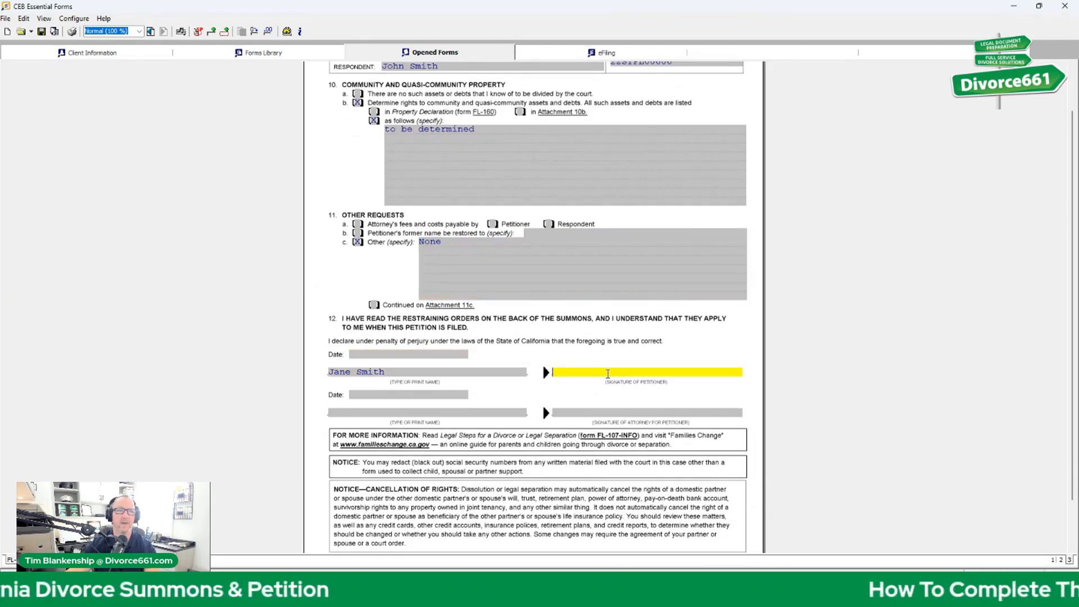